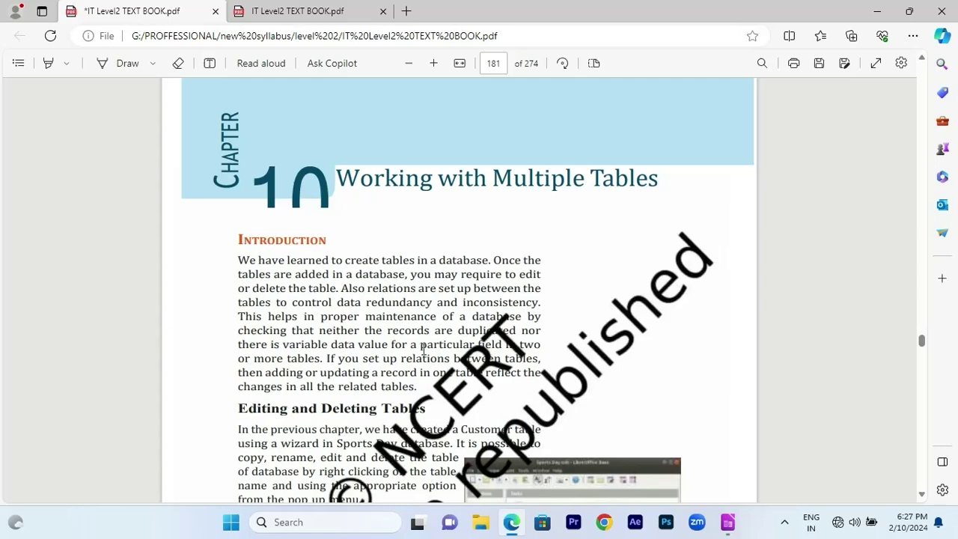
Switch to LibreOffice Base and inspect the Employees table's design and FirstName's available field types, closing it without saving
scroll(374, 362, down, 2)
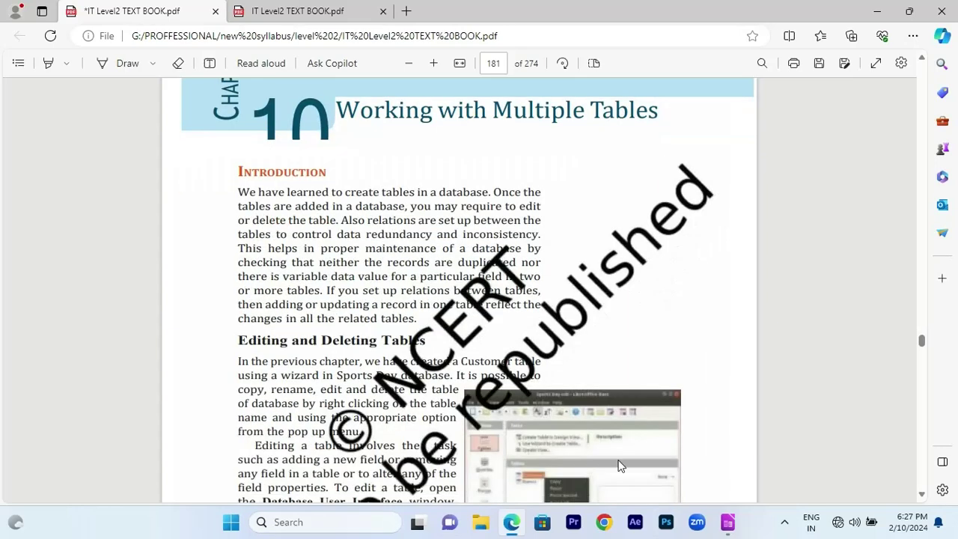
click(726, 522)
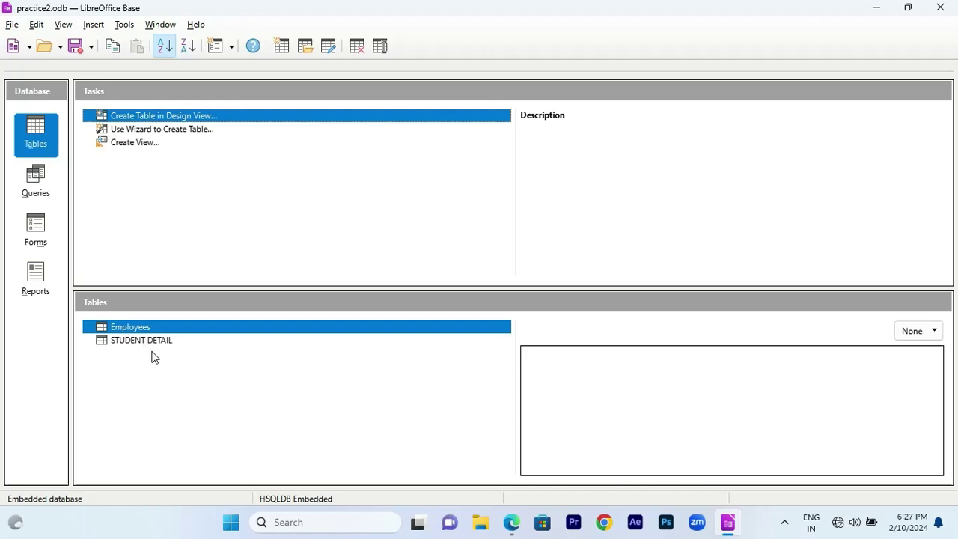
right_click(169, 332)
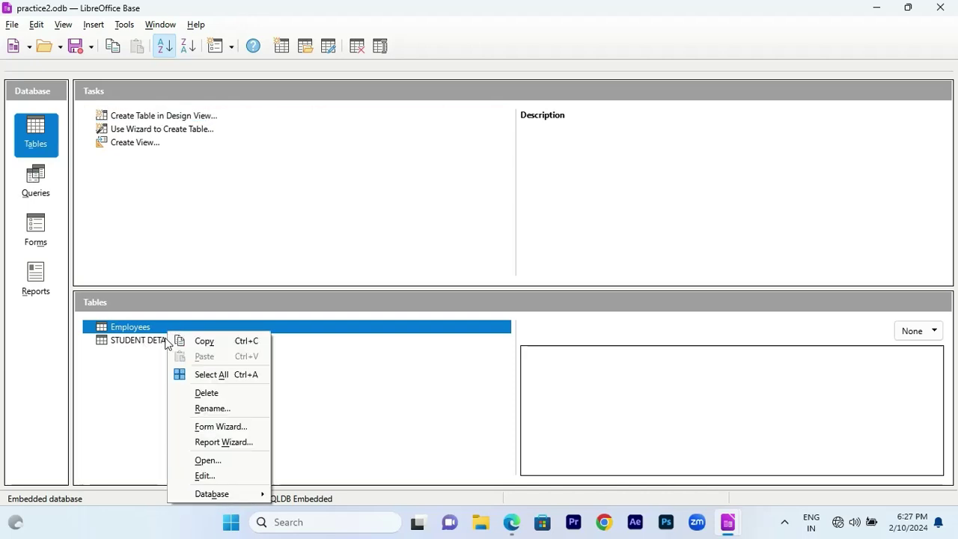
click(191, 475)
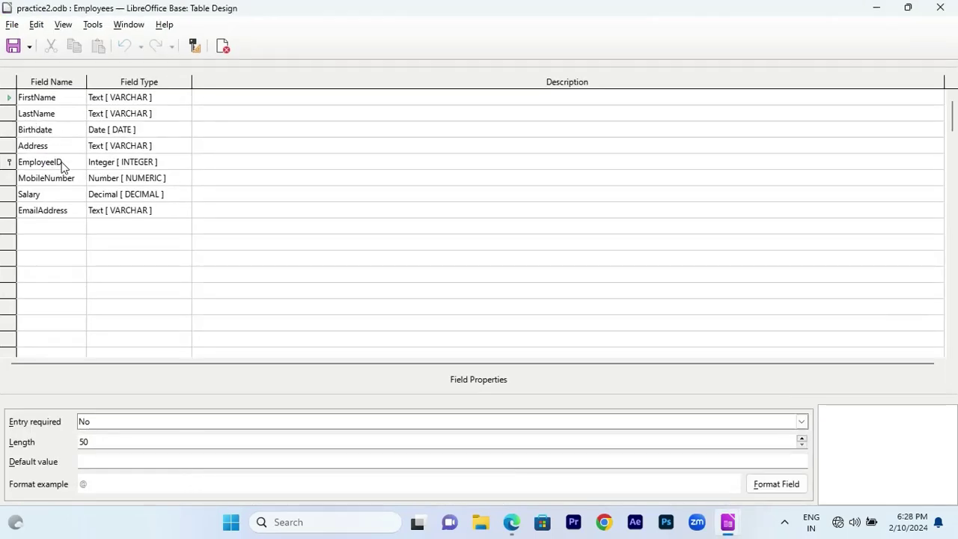
click(113, 98)
click(183, 98)
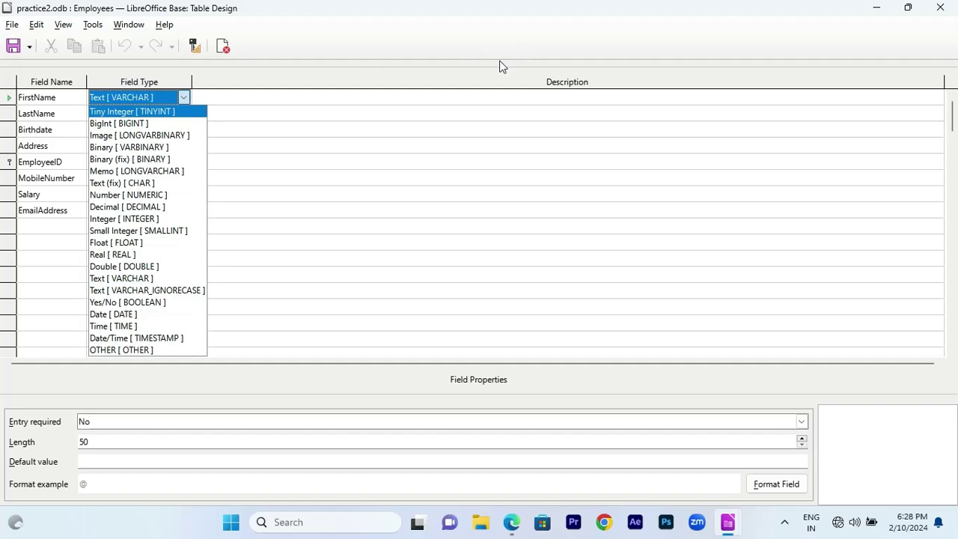
click(940, 8)
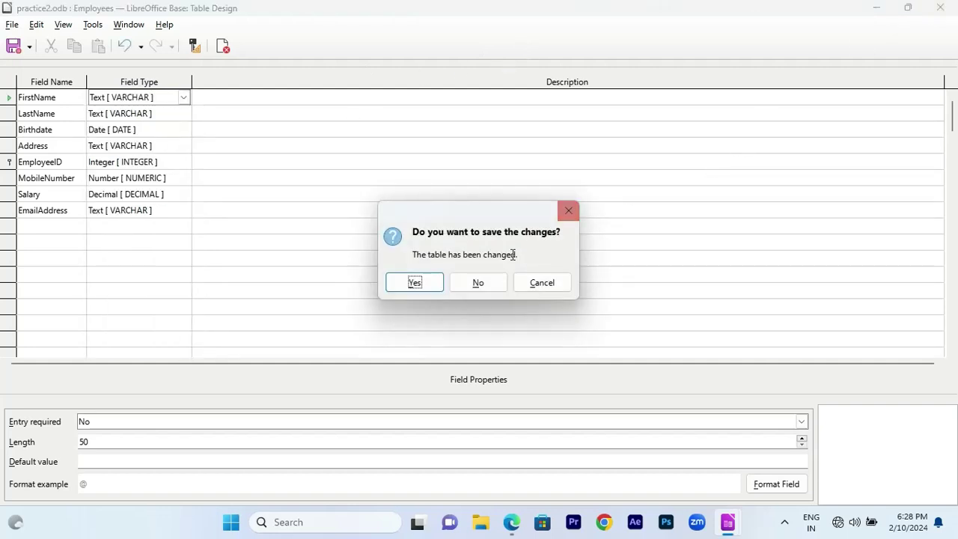
click(465, 287)
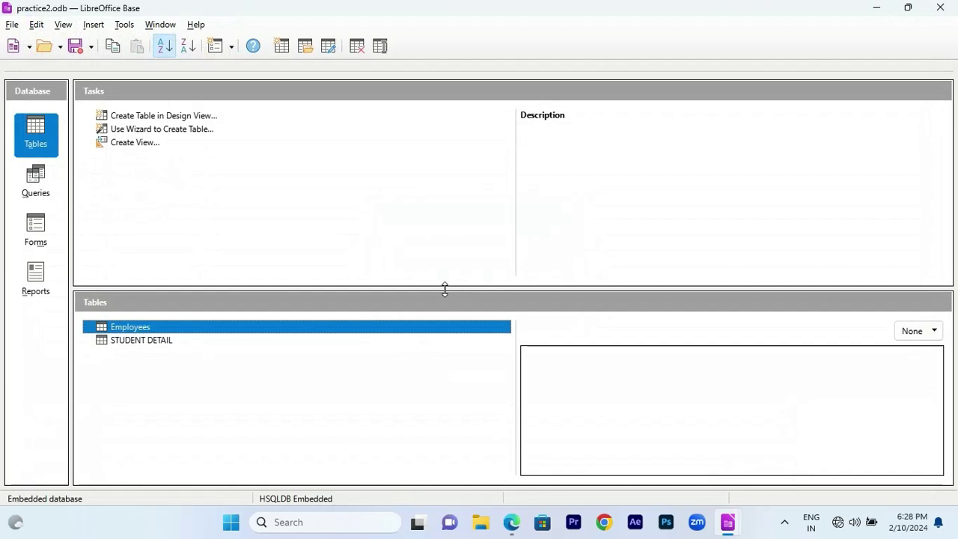
Delete the STUDENT DETAIL table from the practice2 database
click(193, 342)
right_click(200, 341)
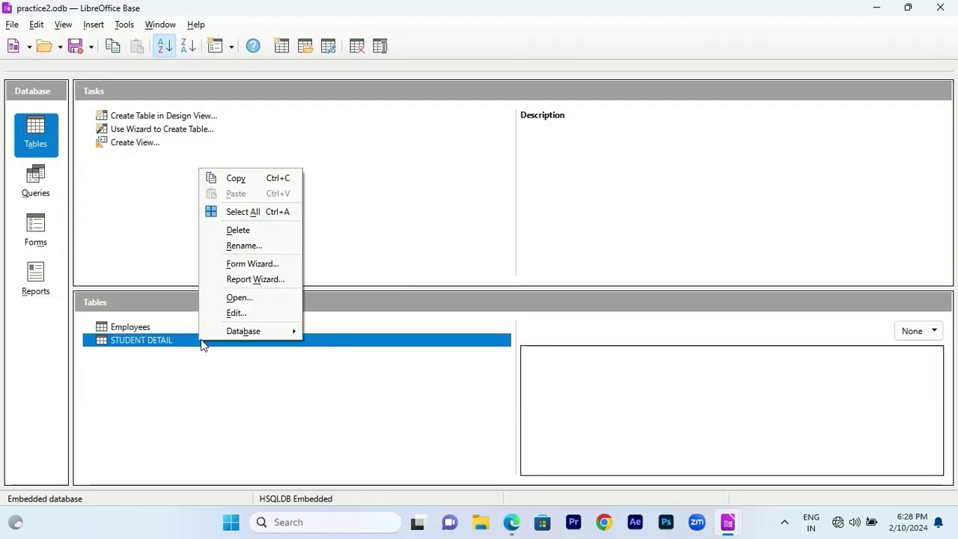
click(238, 230)
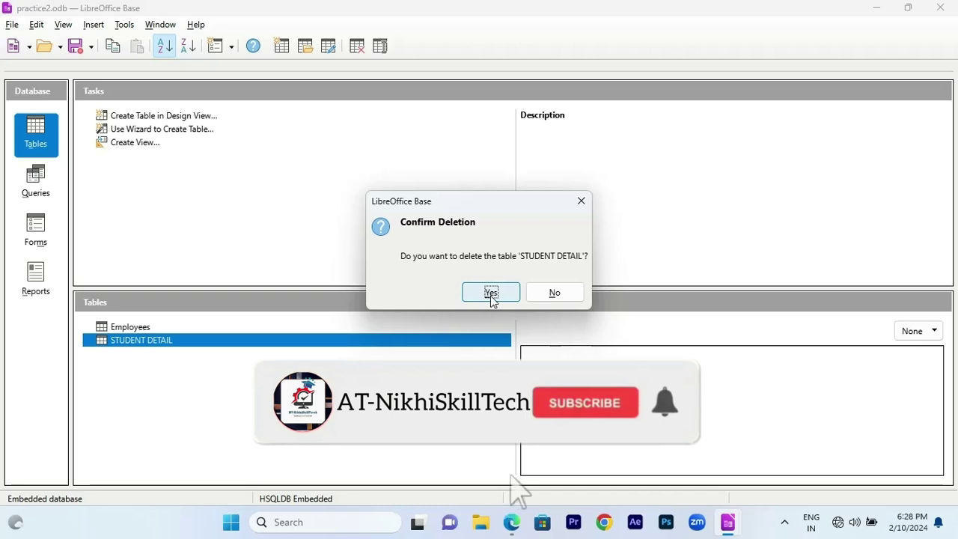
click(491, 292)
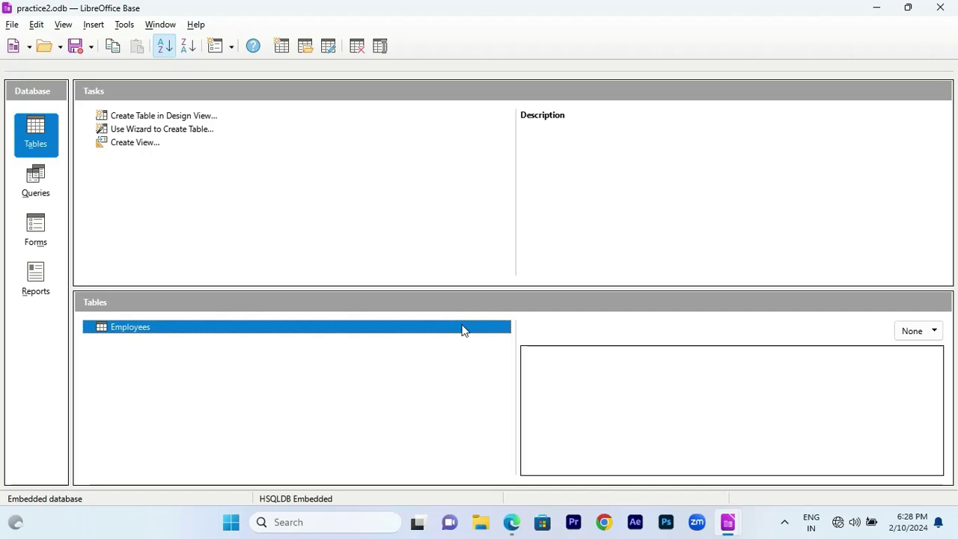
Switch back to the textbook PDF and read the section on relationships between tables, including the Student_Details and Student_Result examples
key(ctrl+w)
key(alt+Tab)
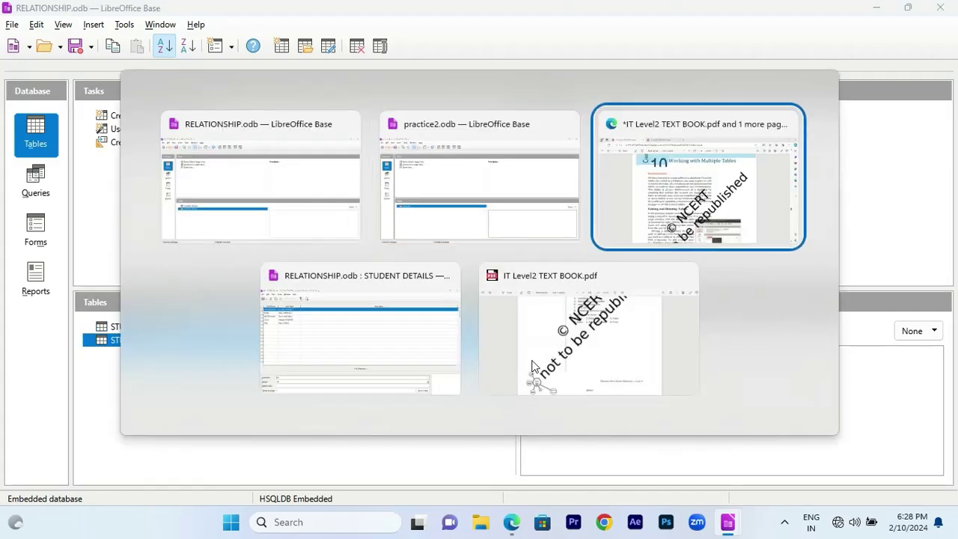
scroll(346, 305, down, 5)
scroll(347, 304, down, 10)
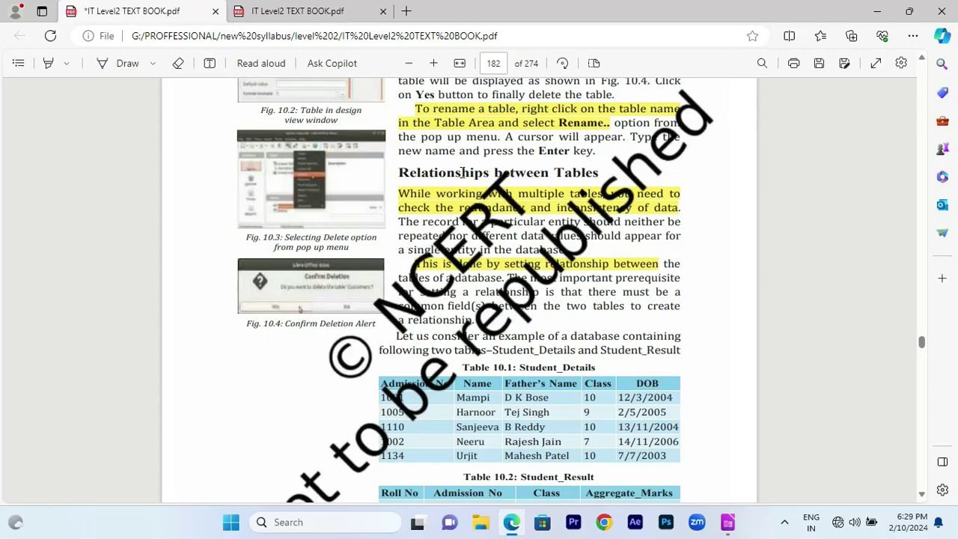
scroll(462, 172, down, 3)
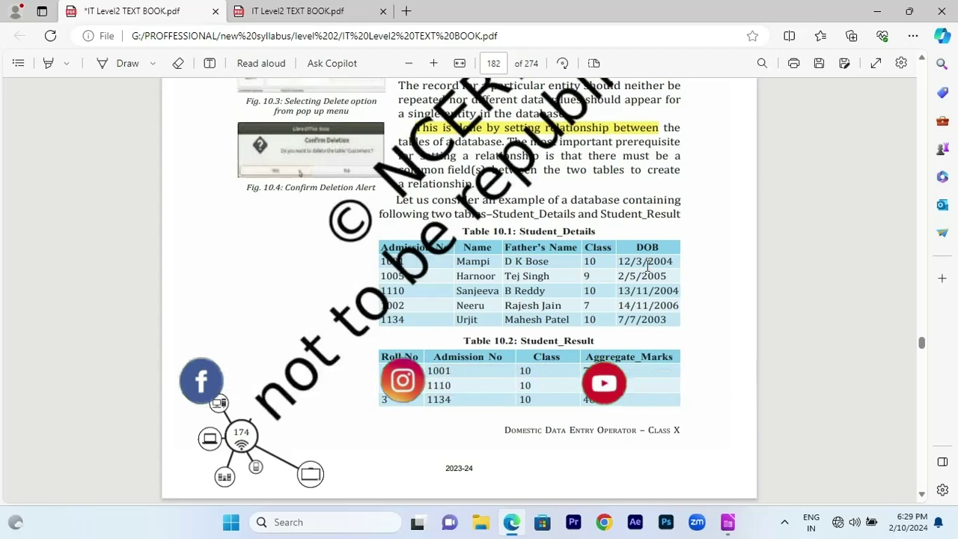
scroll(649, 263, down, 1)
scroll(652, 257, up, 3)
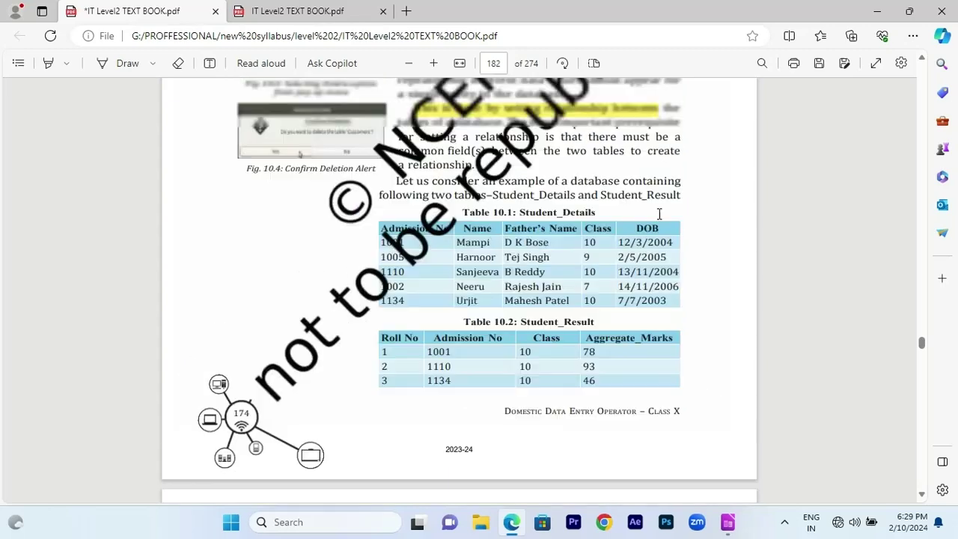
Compare the Admission No column in both example tables and the Roll No column in the Student_Result table
drag(434, 431, 501, 427)
mouse_move(517, 409)
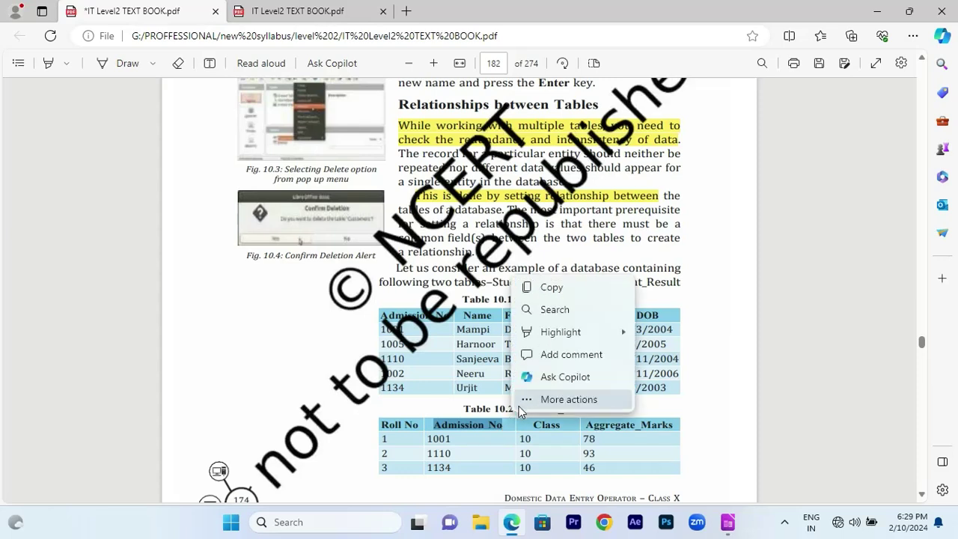
click(482, 357)
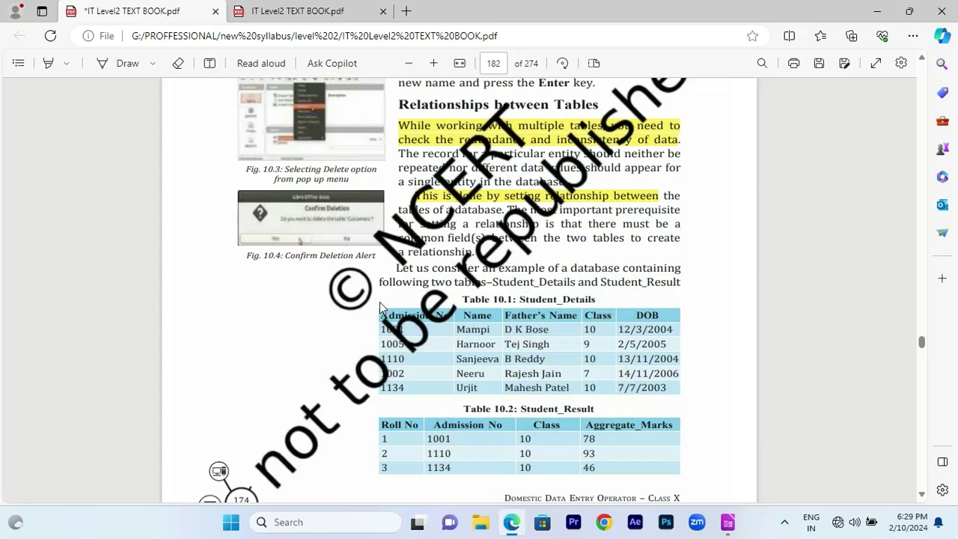
drag(380, 318, 452, 317)
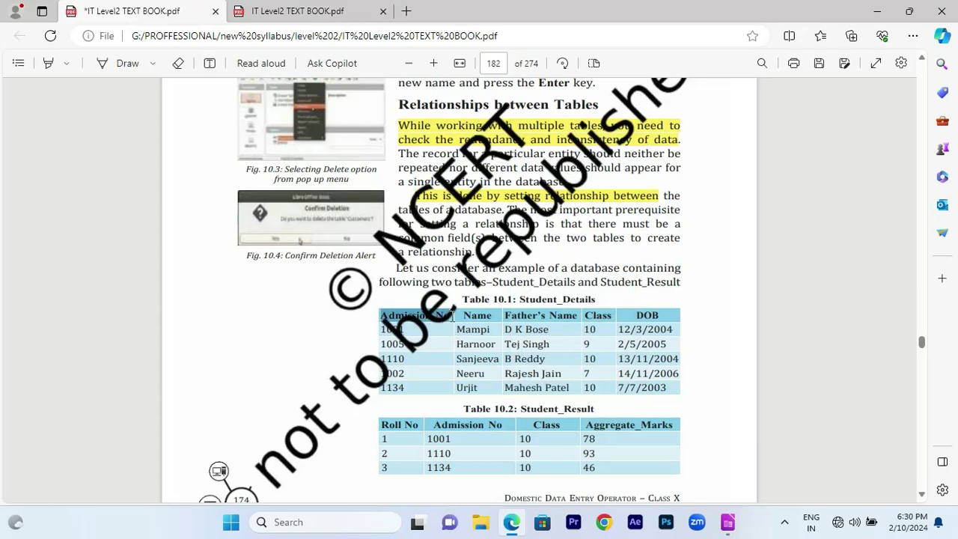
drag(383, 426, 418, 426)
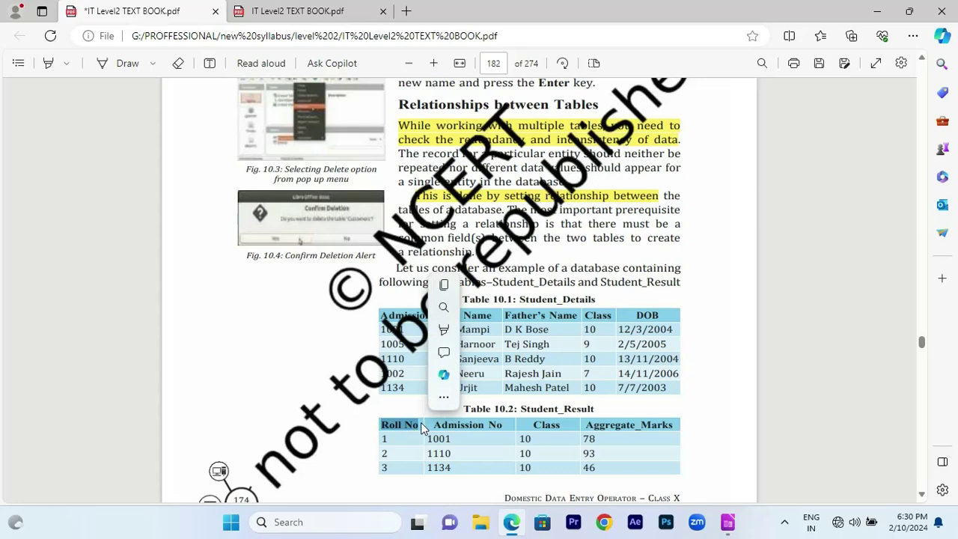
mouse_move(441, 397)
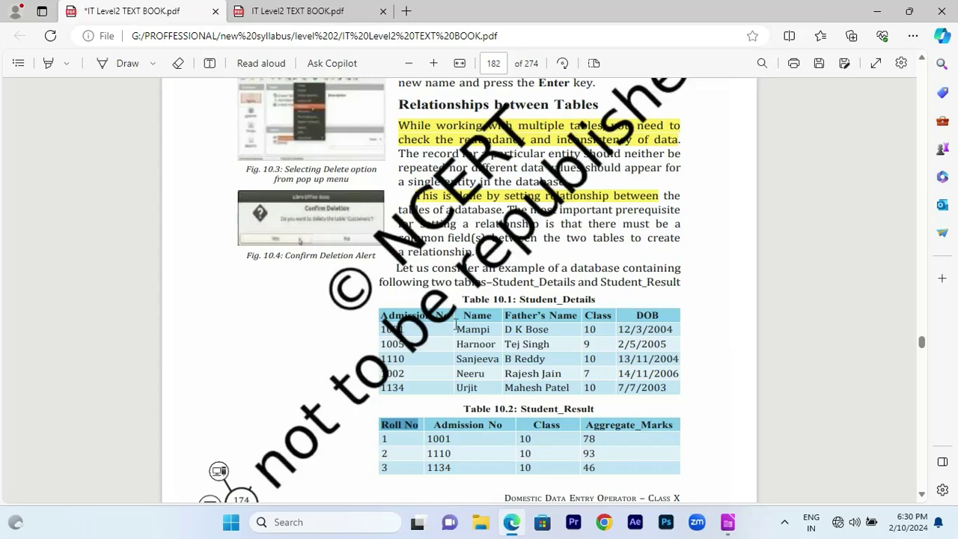
scroll(658, 344, down, 1)
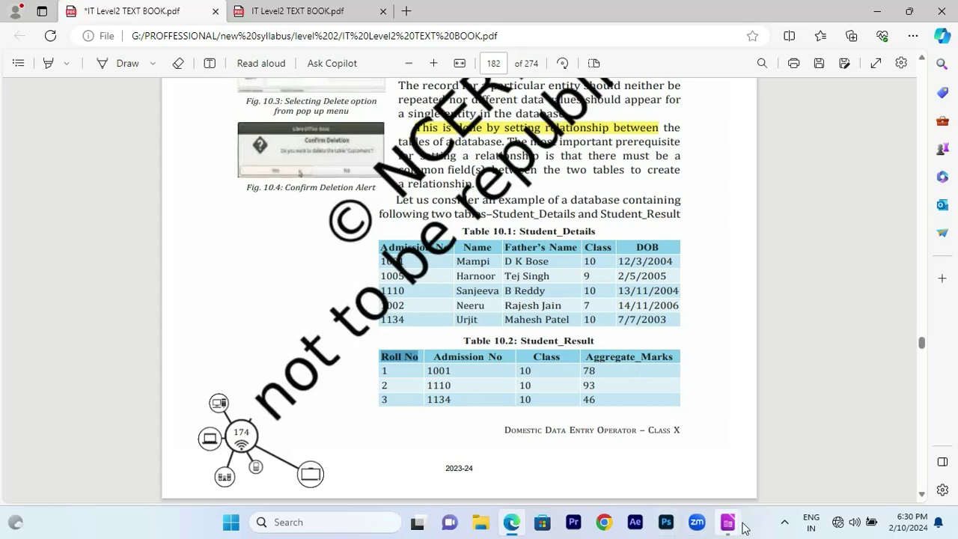
Switch to the RELATIONSHIP database in LibreOffice Base and view the columns of the STUDENT DETAILS and STUDENT RESULT tables
mouse_move(730, 526)
click(724, 477)
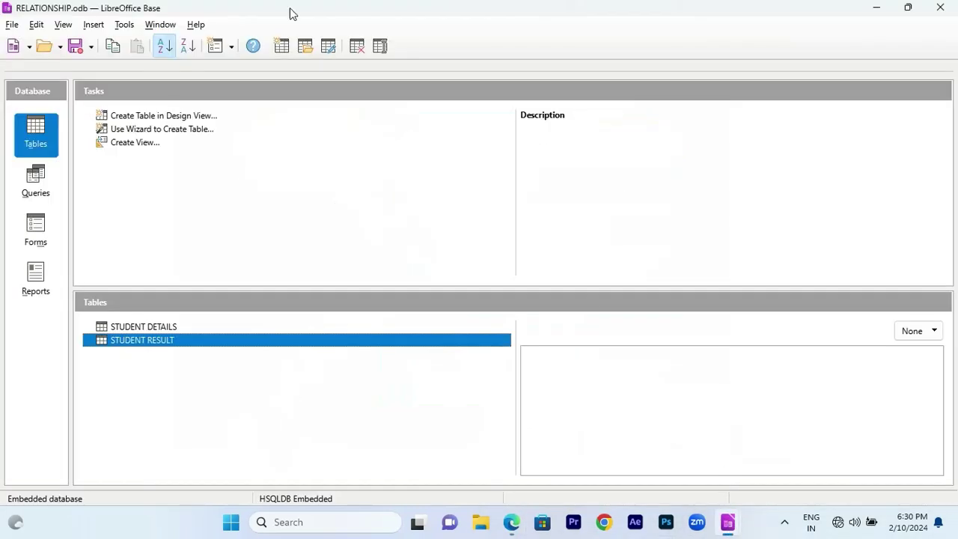
double_click(265, 325)
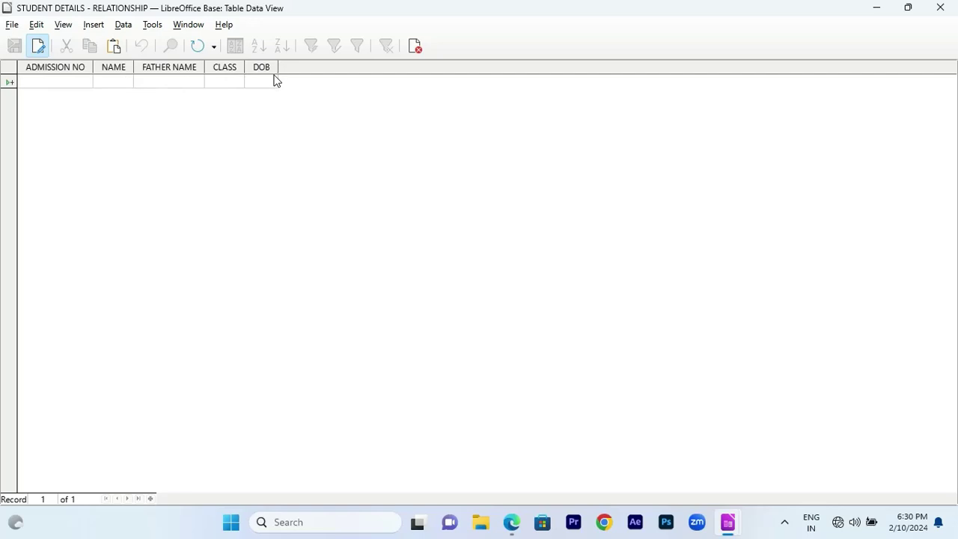
double_click(185, 337)
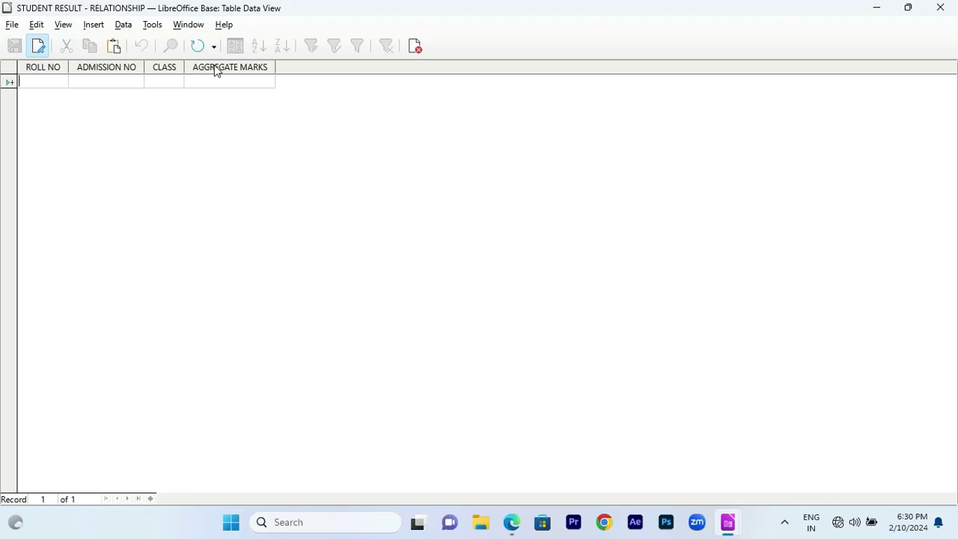
key(alt+Tab)
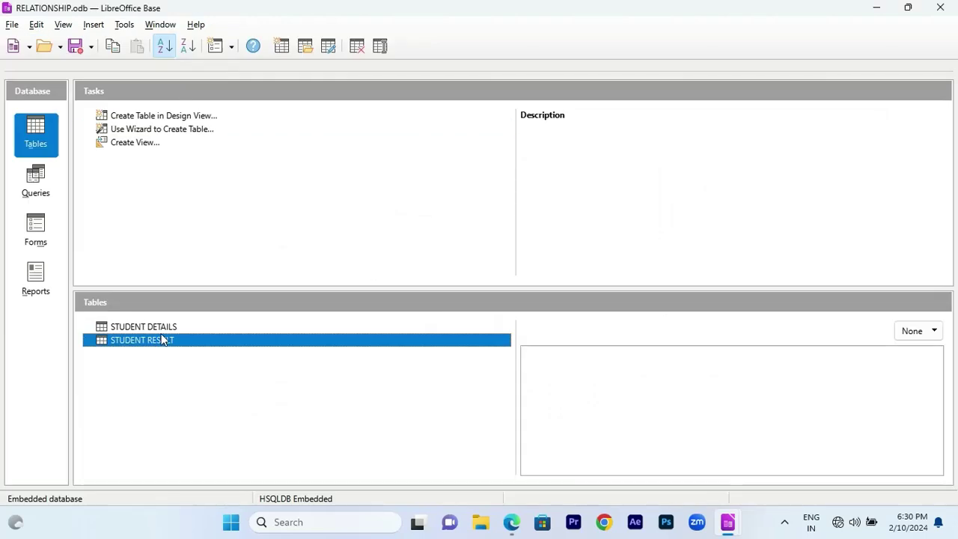
Inspect the field types and primary keys of the STUDENT DETAILS and STUDENT RESULT tables in their designs
right_click(172, 330)
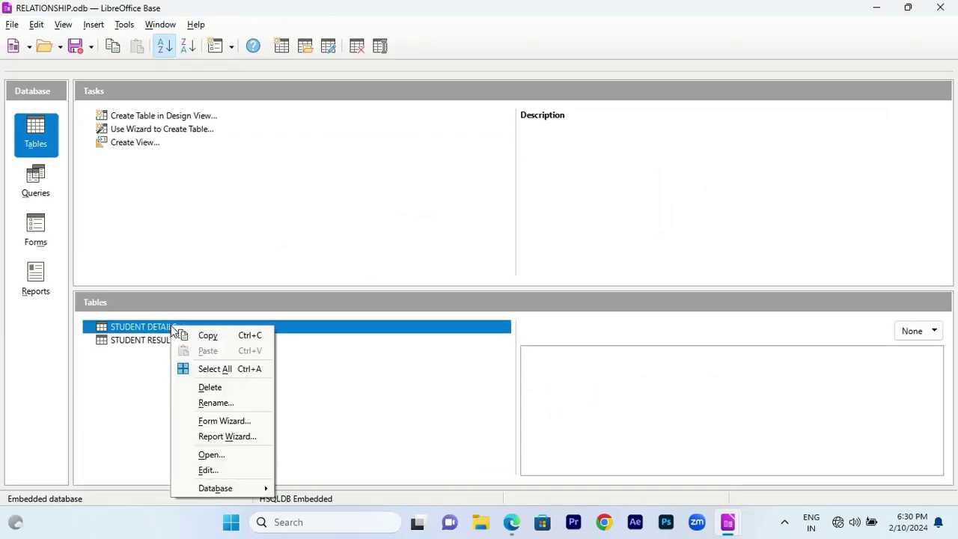
click(188, 468)
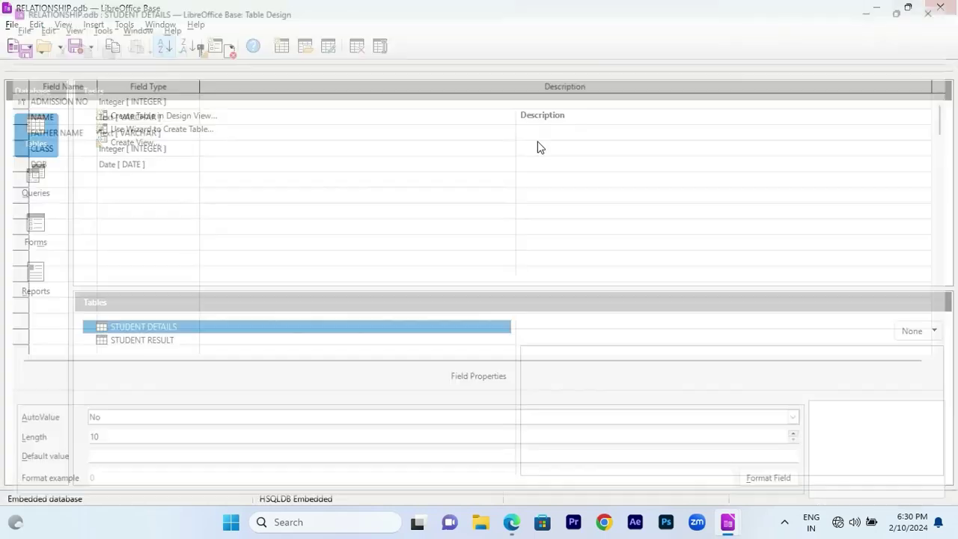
click(281, 314)
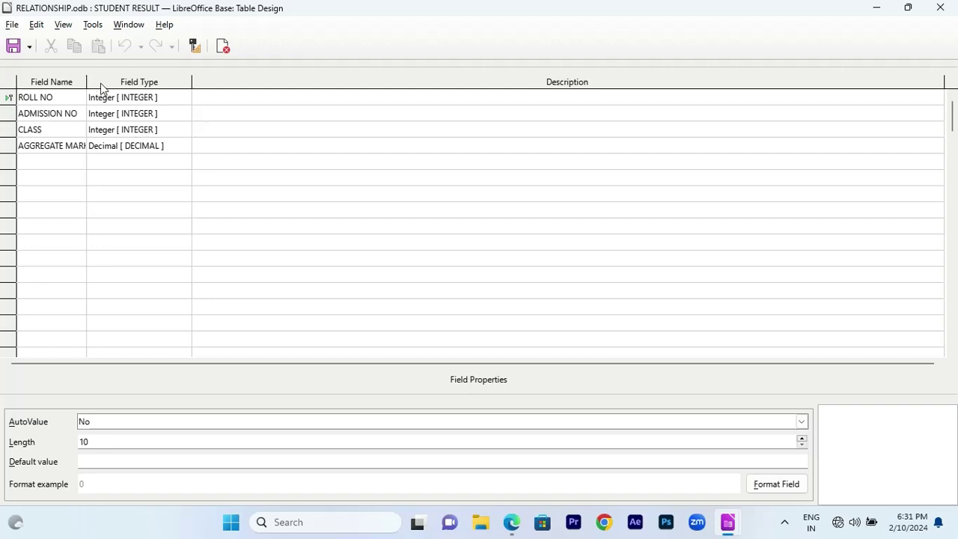
click(940, 8)
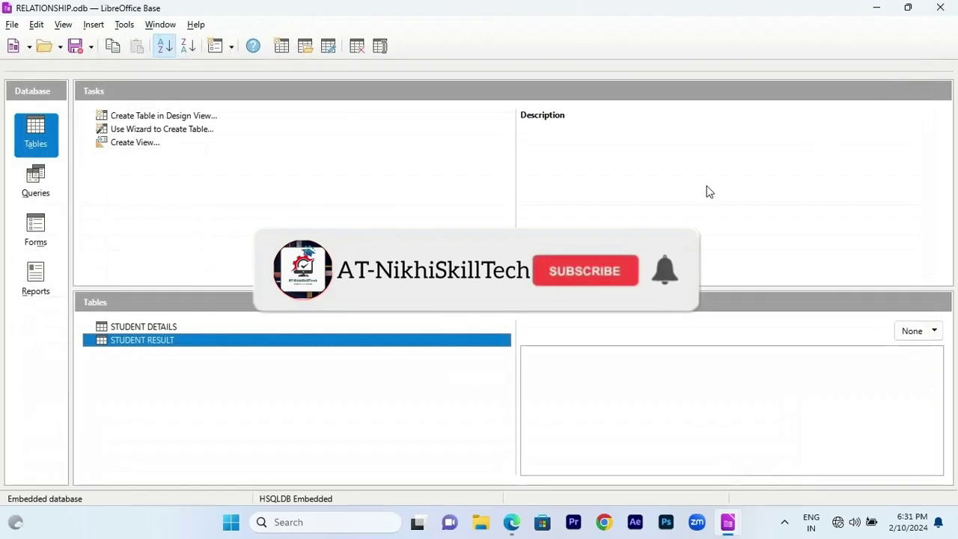
Enter the first record in STUDENT DETAILS with the student's admission number, name, father's name, class 10 and date of birth
double_click(271, 326)
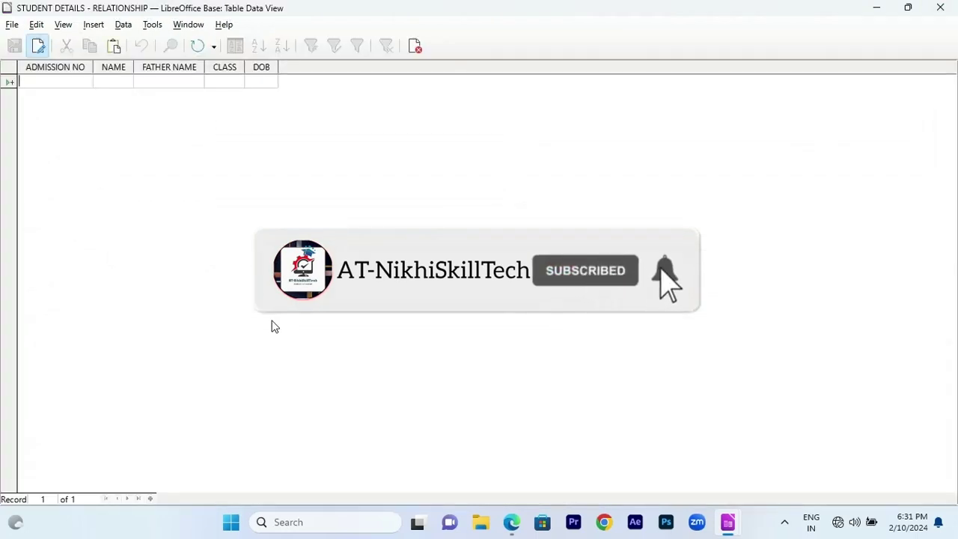
text(101)
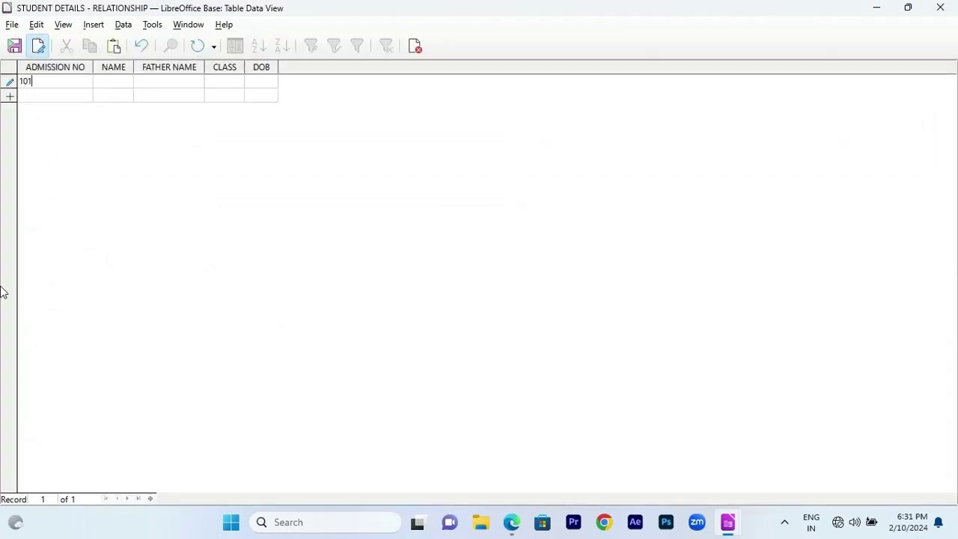
key(Tab)
text(HRITHIK)
key(Tab)
text(THA)
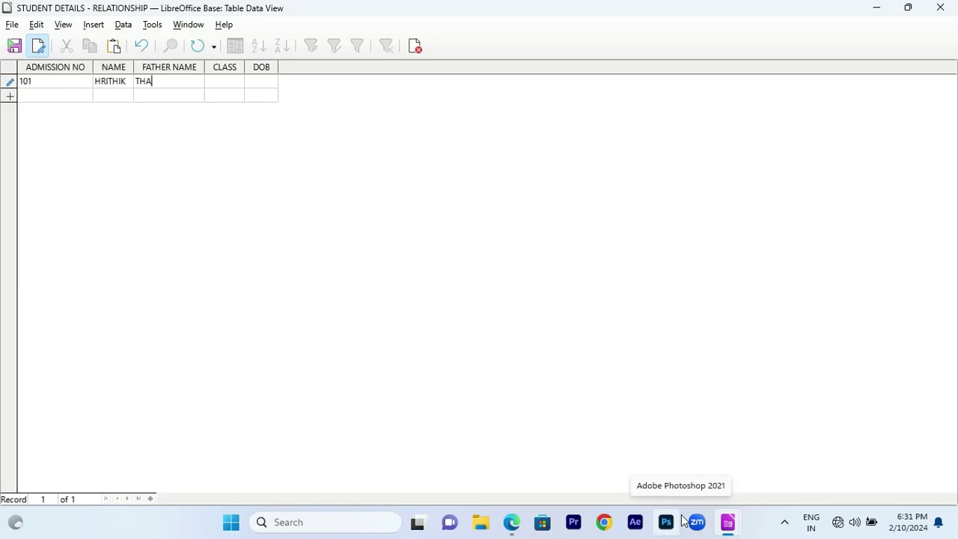
text(RUN18/05/2008)
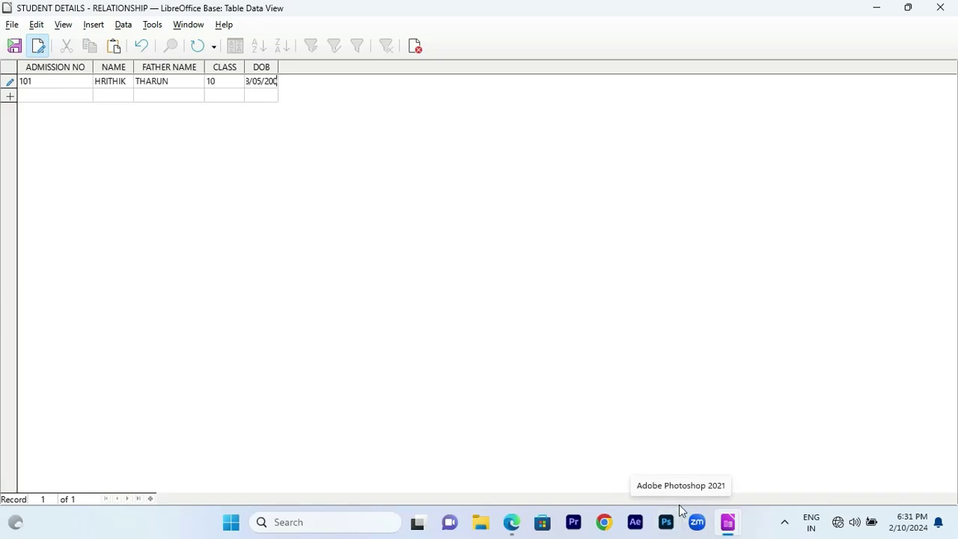
key(Tab)
Add a second student's admission number, name, father's name, class 10 and date of birth, and correct the first student's date of birth
text(102)
key(Tab)
text(CHANDAN)
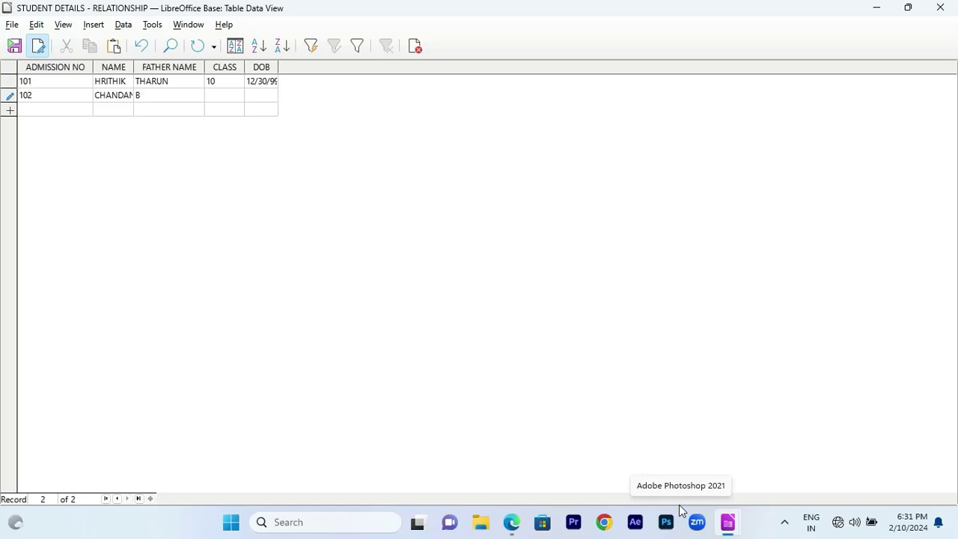
text(14/05/2008)
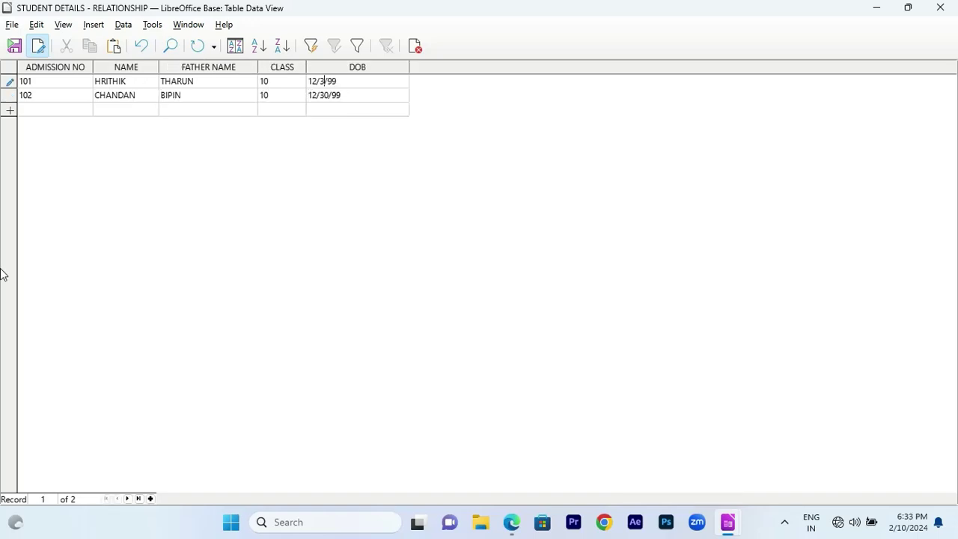
key(Tab)
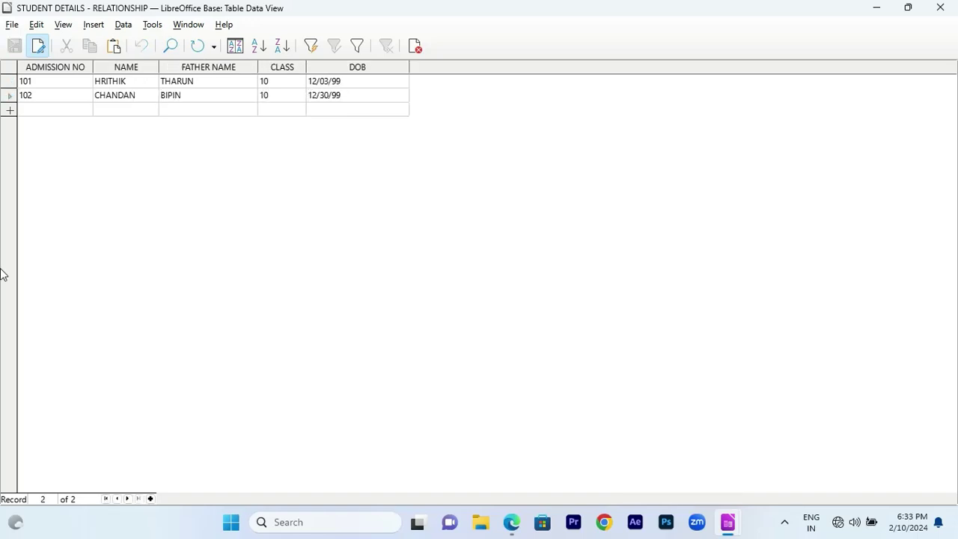
Enter the first STUDENT RESULT record with roll number 1, the first student's admission number, class 10 and aggregate marks 520
click(940, 8)
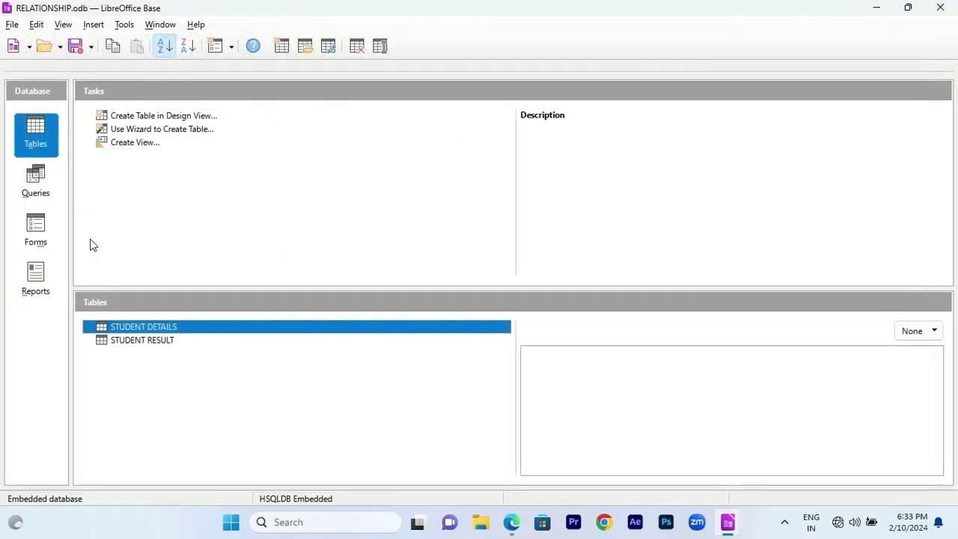
double_click(130, 341)
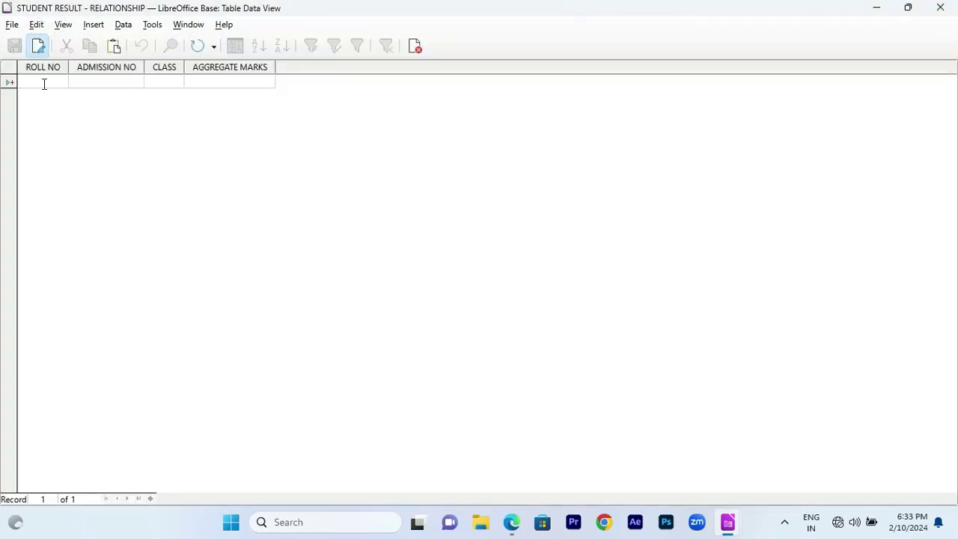
text(1 101)
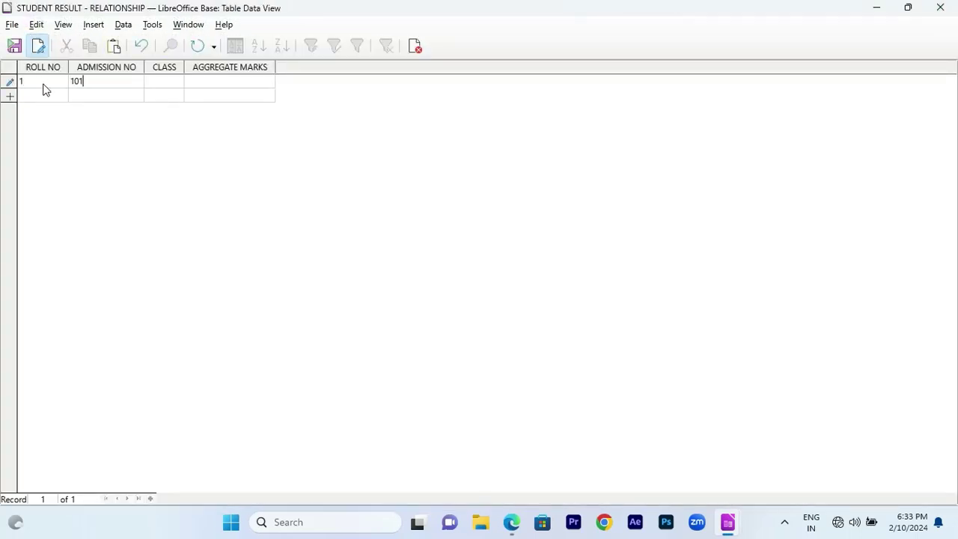
text( 10 520)
key(Tab)
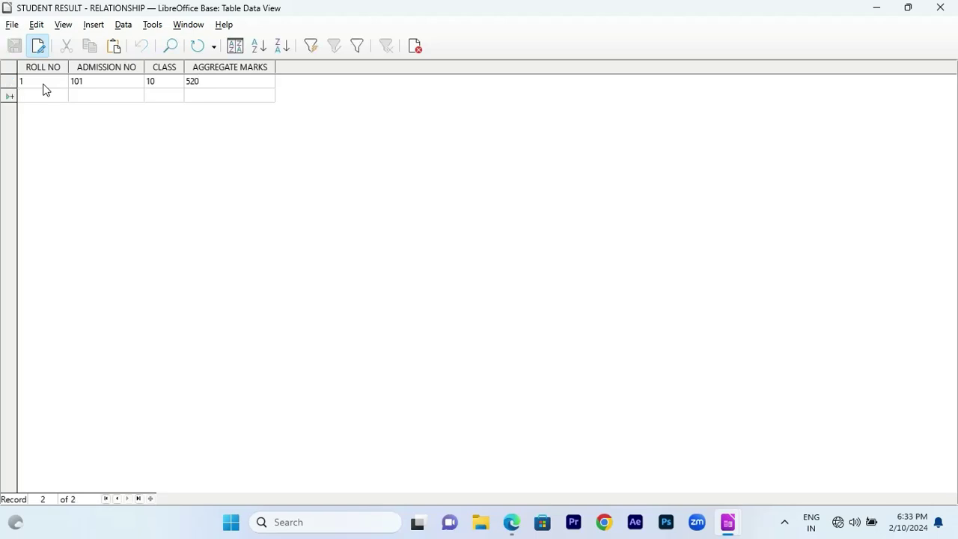
Add a second result record with roll number 2, the second student's admission number, class 10 and marks 480, and close the table
text(2102)
key(Tab)
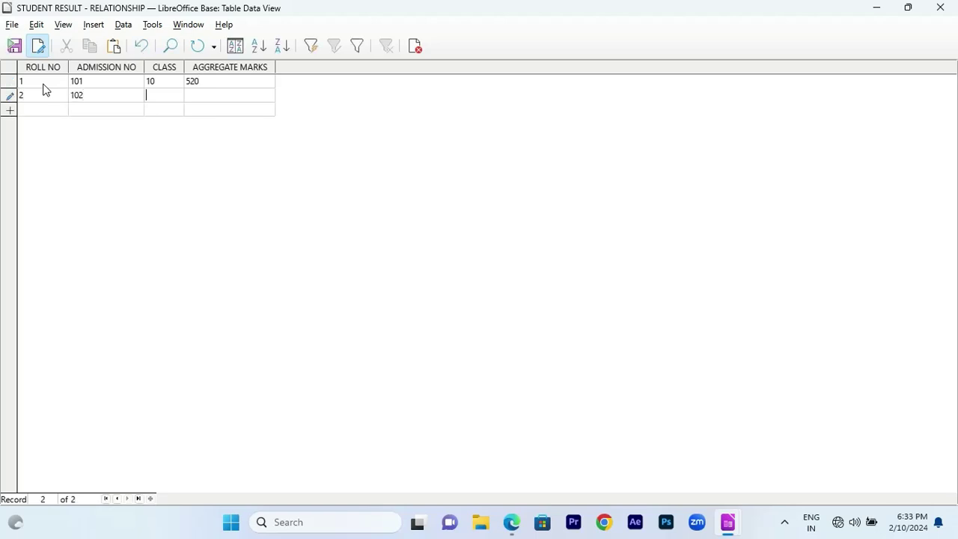
text(480)
key(Tab)
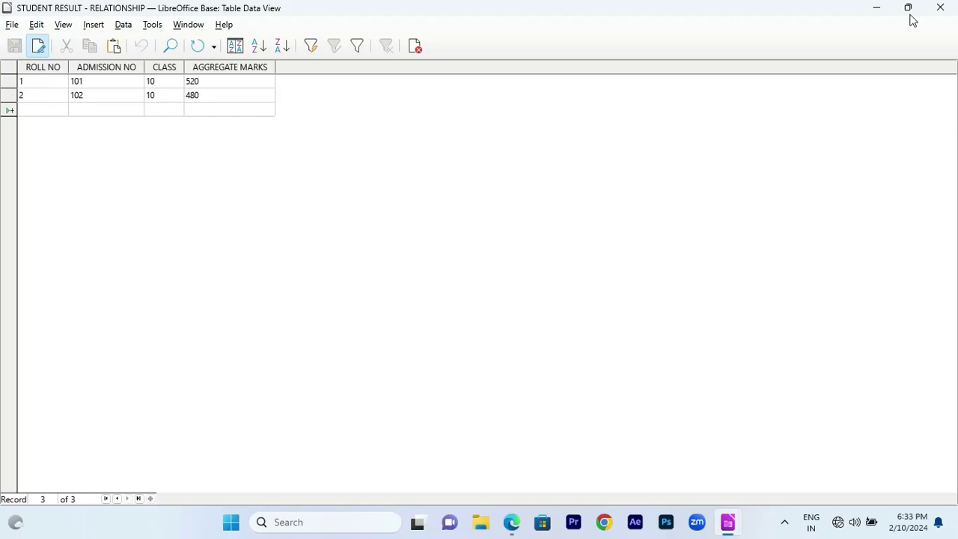
click(940, 8)
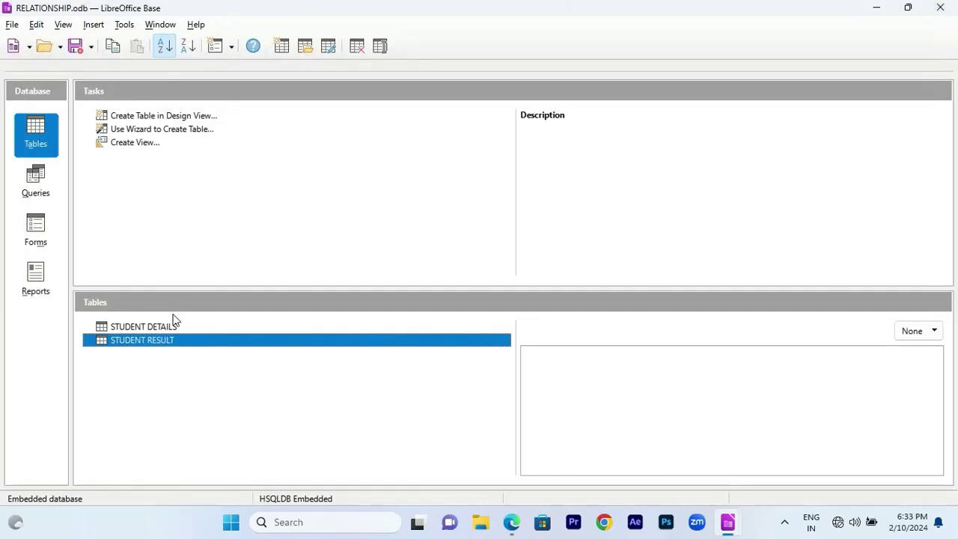
Open the relationship design and add the STUDENT DETAILS and STUDENT RESULT tables to it
click(117, 27)
click(141, 43)
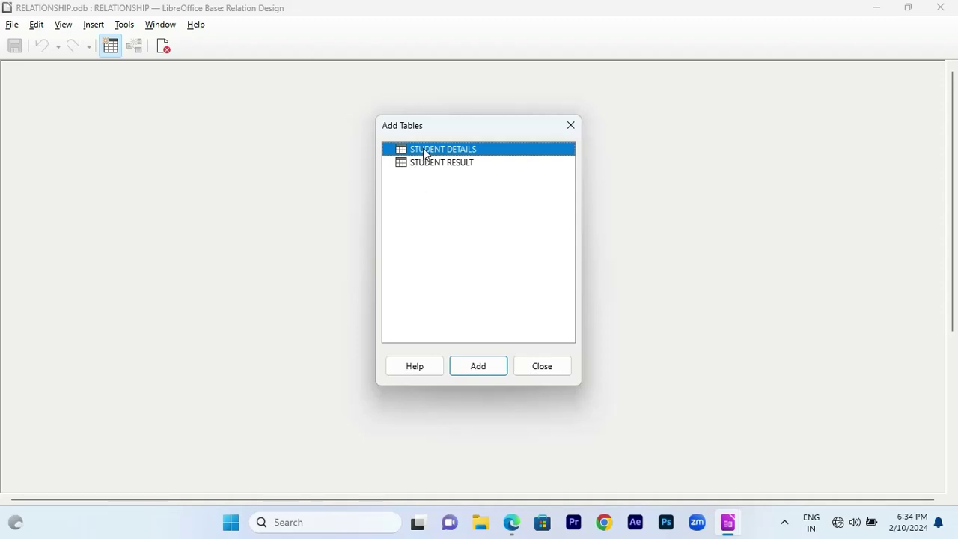
click(477, 370)
click(458, 166)
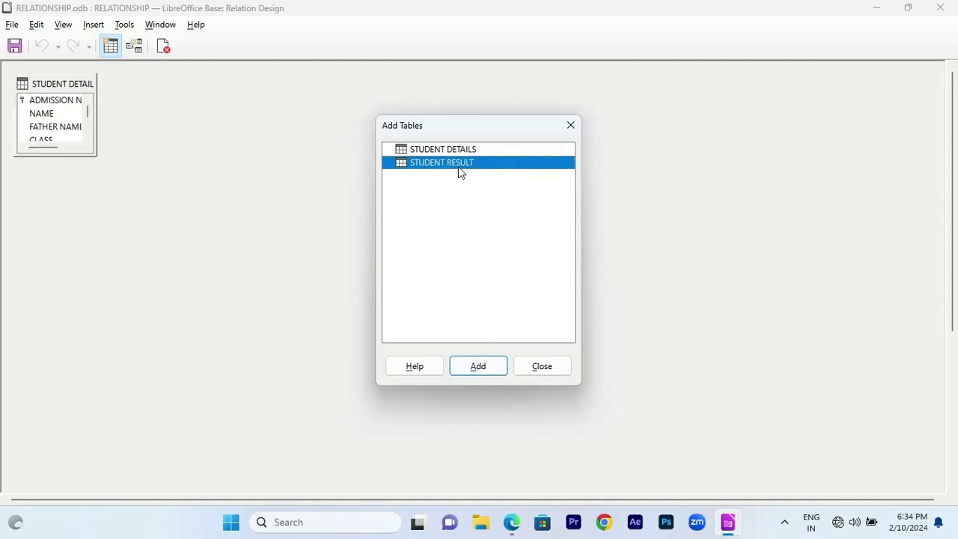
click(476, 368)
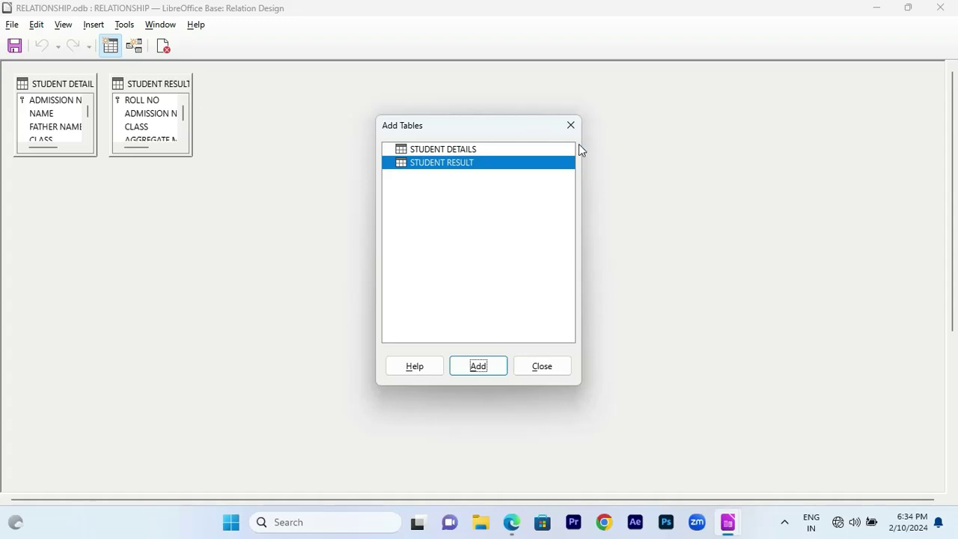
click(542, 366)
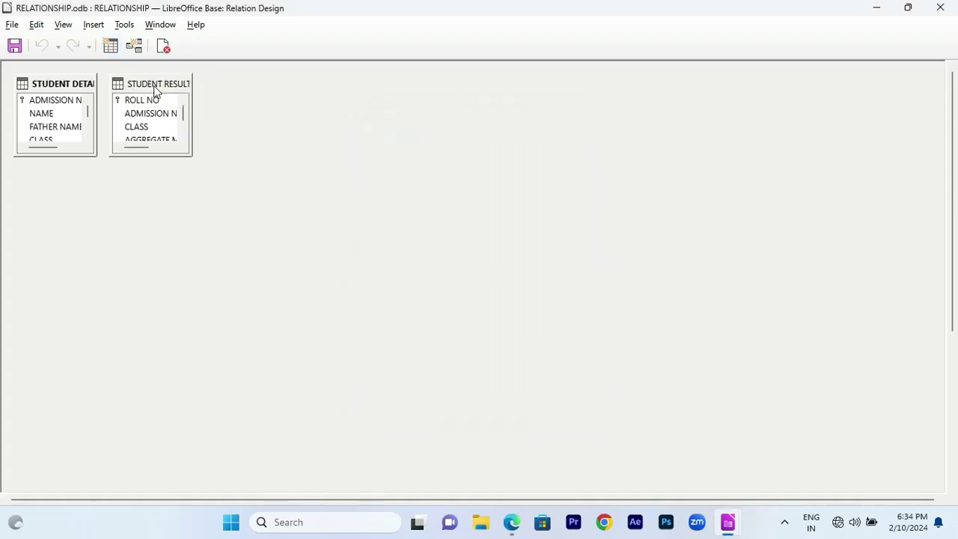
Enlarge both table boxes to show all their fields and move STUDENT RESULT well away from STUDENT DETAILS
drag(191, 112, 265, 112)
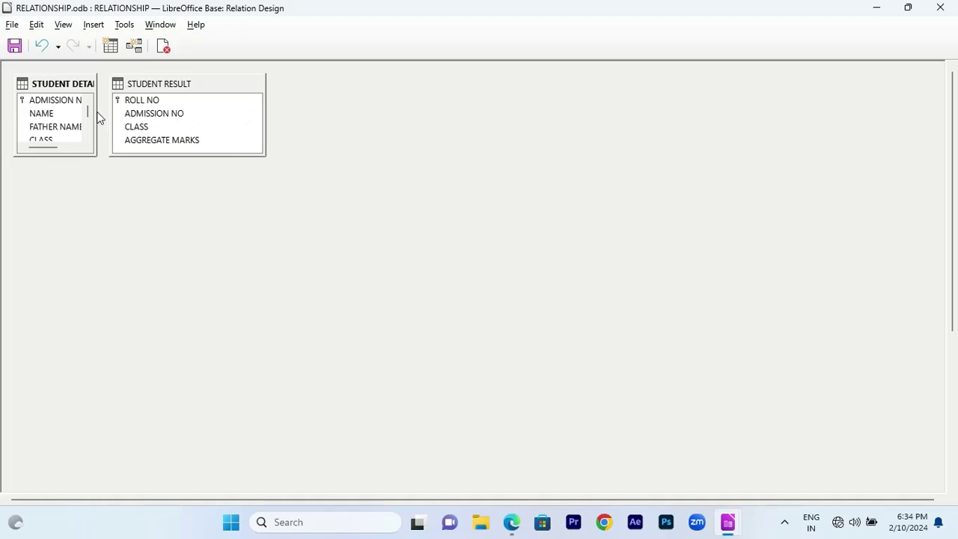
drag(94, 117, 143, 117)
drag(176, 84, 370, 85)
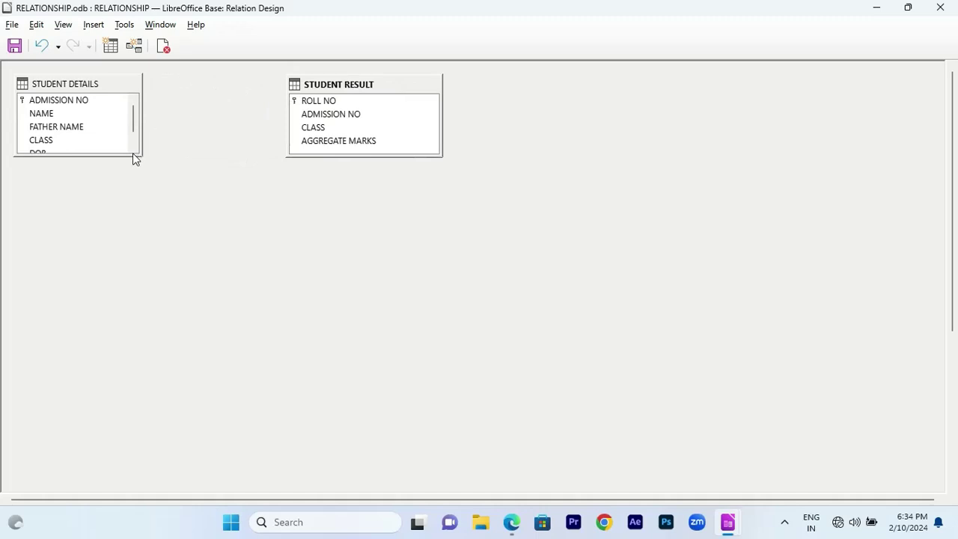
drag(119, 155, 117, 184)
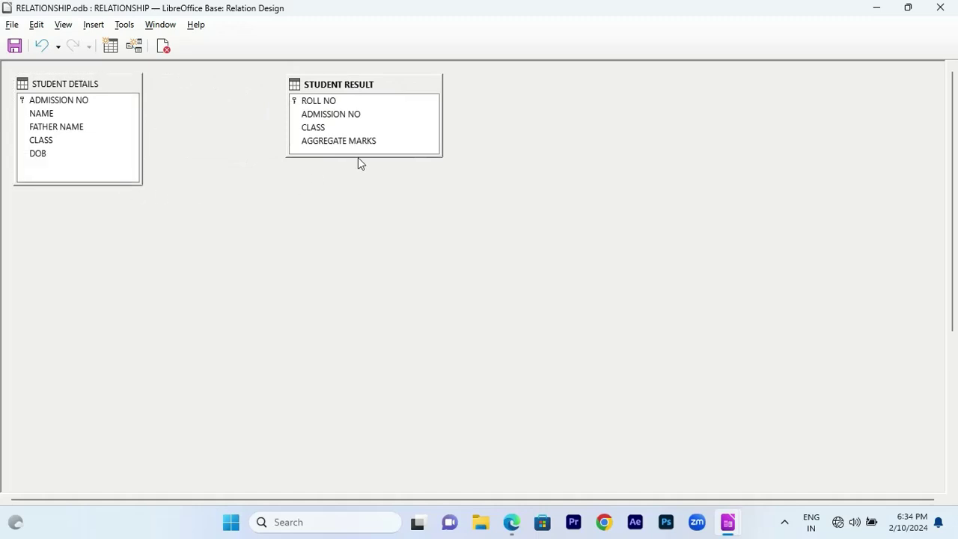
drag(362, 157, 359, 191)
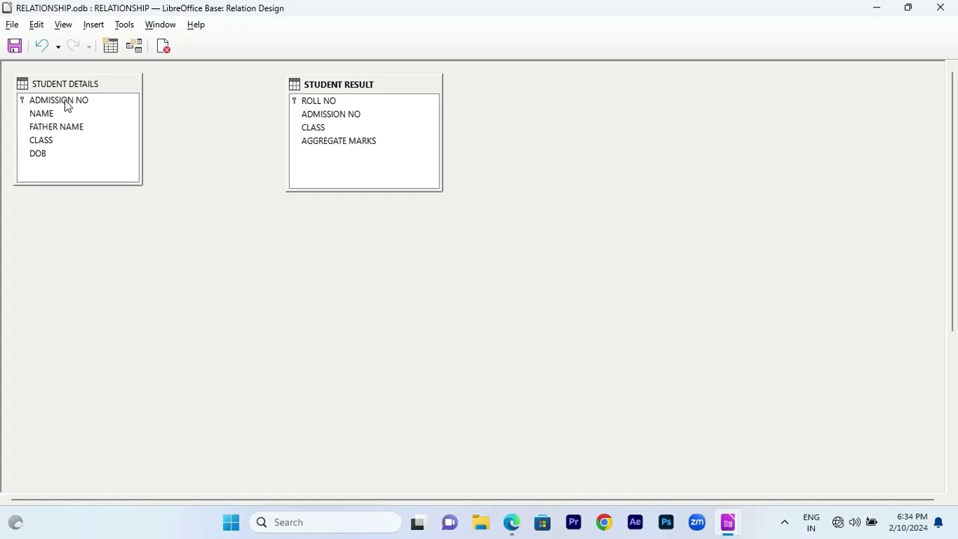
Link ADMISSION NO in STUDENT DETAILS to ADMISSION NO in STUDENT RESULT and save the relationship
drag(65, 105, 325, 126)
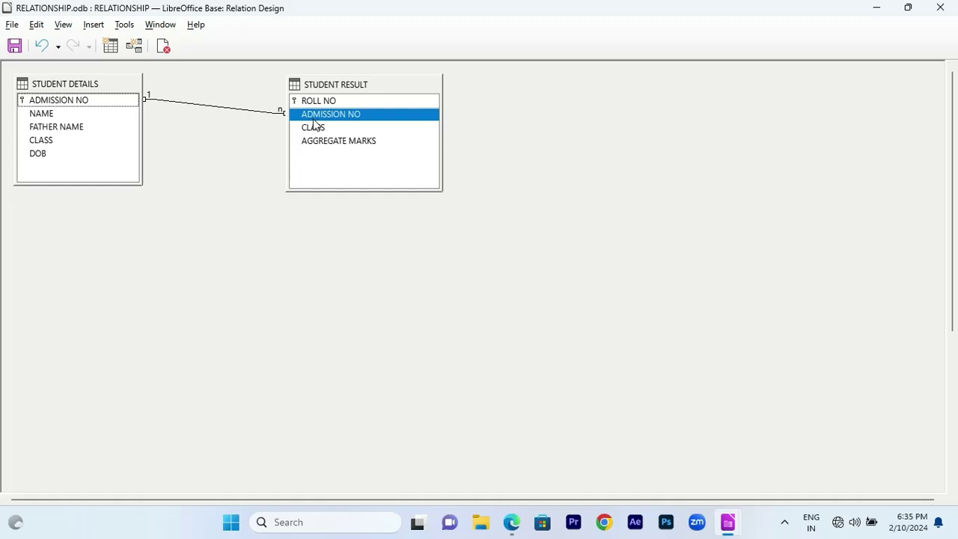
key(ctrl+s)
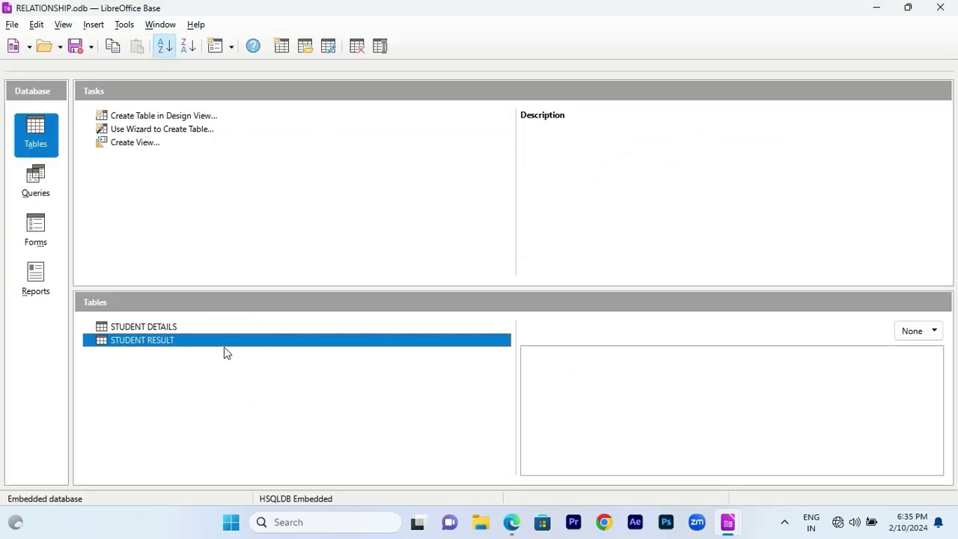
Compare the field type of ADMISSION NO in the designs of STUDENT RESULT and STUDENT DETAILS
right_click(224, 347)
click(252, 314)
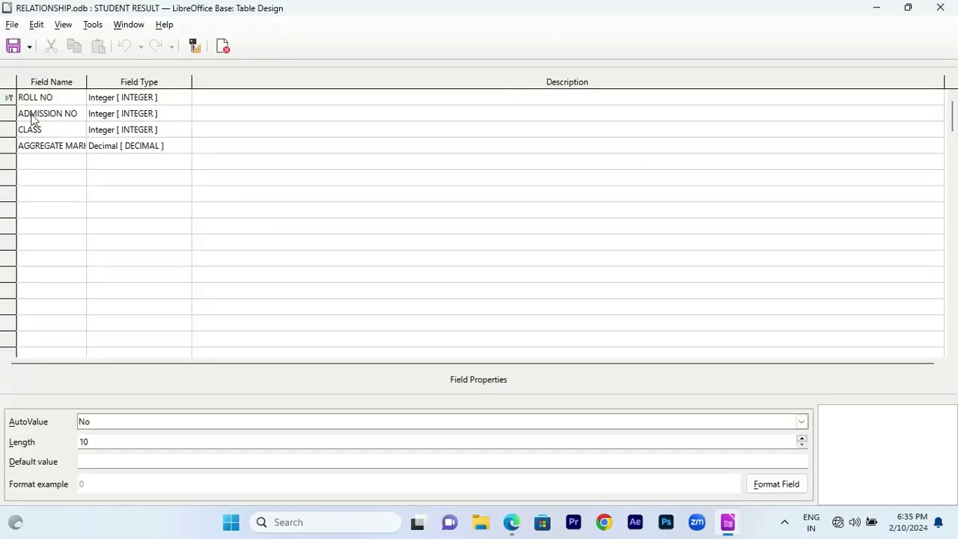
click(102, 116)
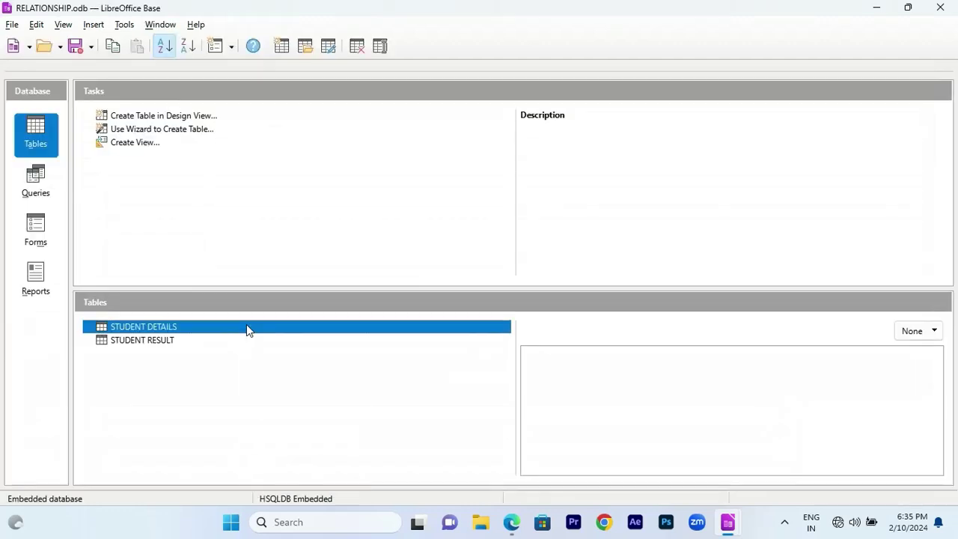
right_click(246, 327)
click(268, 451)
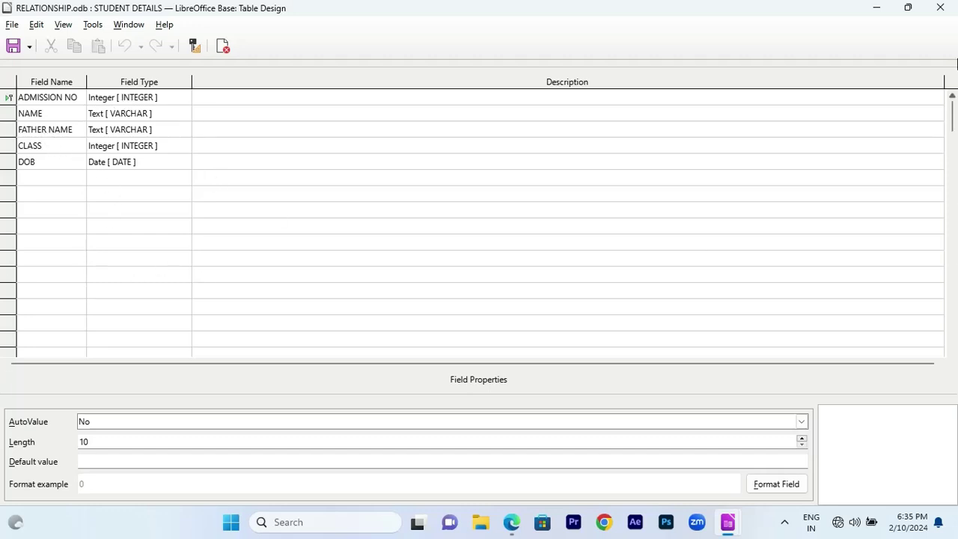
click(940, 7)
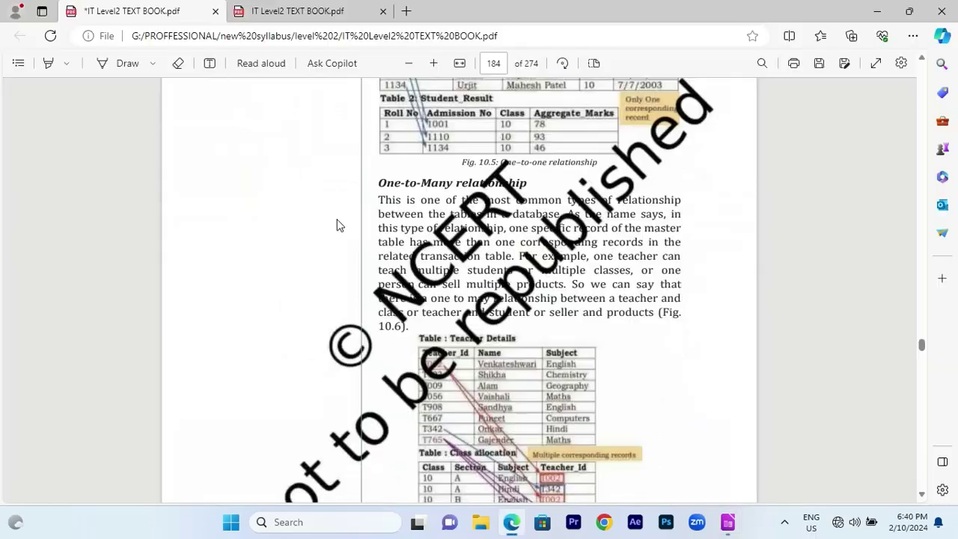
Review the textbook PDF's chapter on editing and deleting tables, relationships between tables, and the one-to-one and one-to-many types
scroll(335, 227, up, 2)
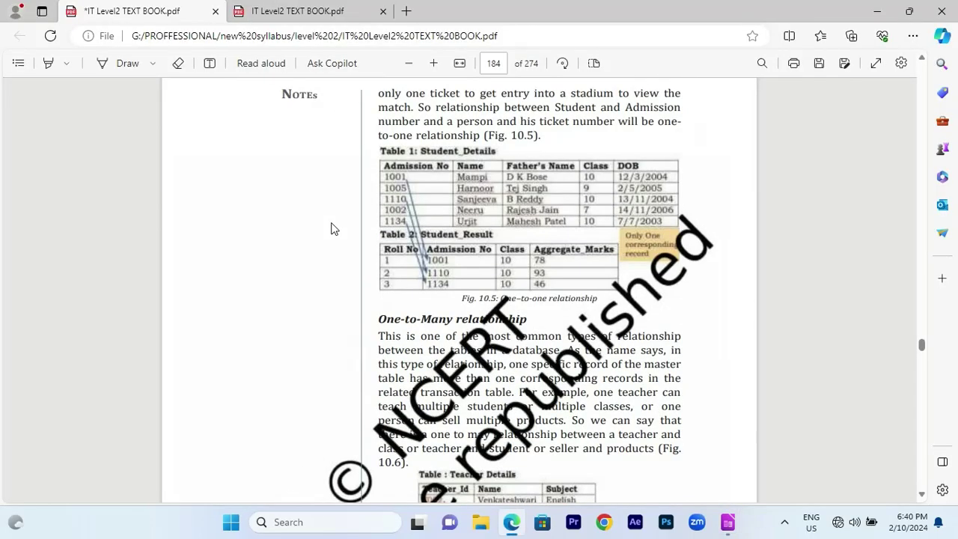
scroll(335, 227, up, 20)
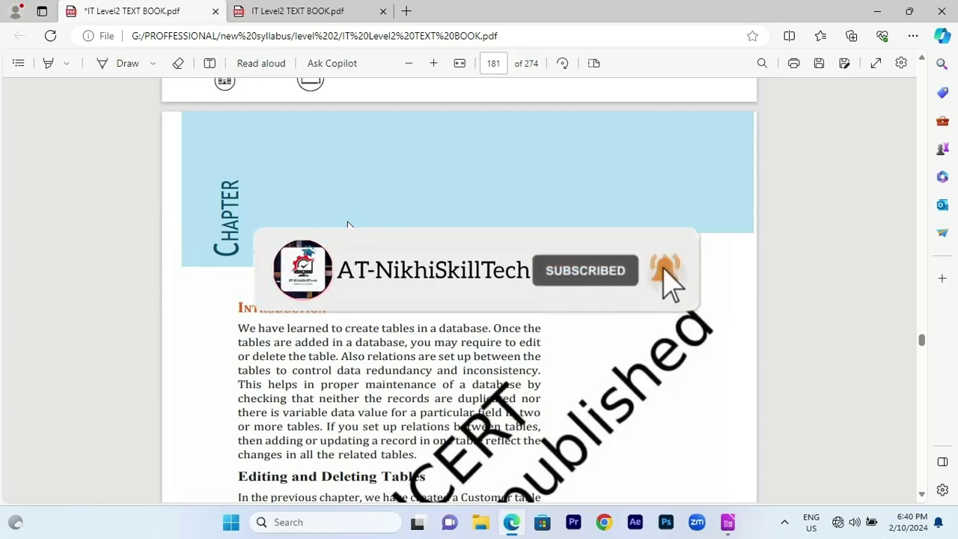
scroll(348, 222, down, 5)
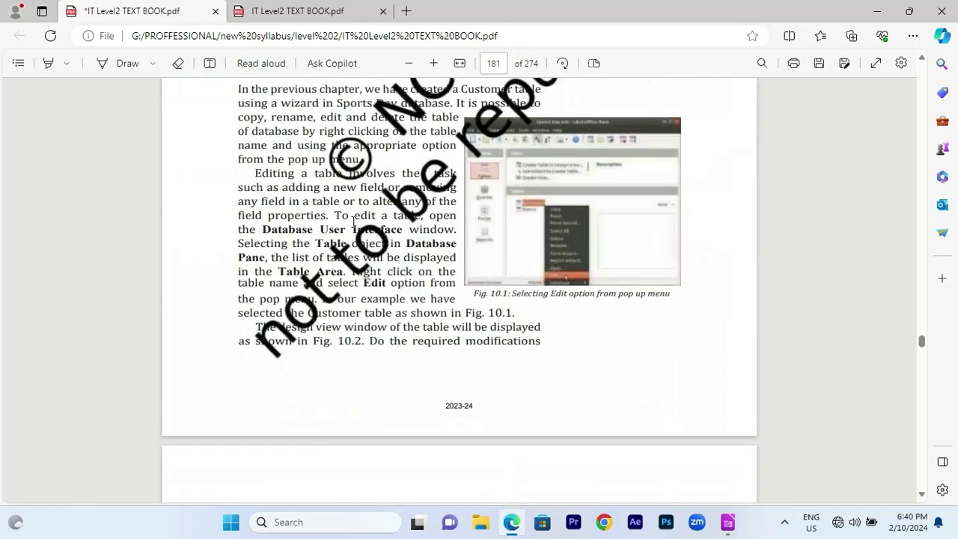
scroll(356, 220, down, 4)
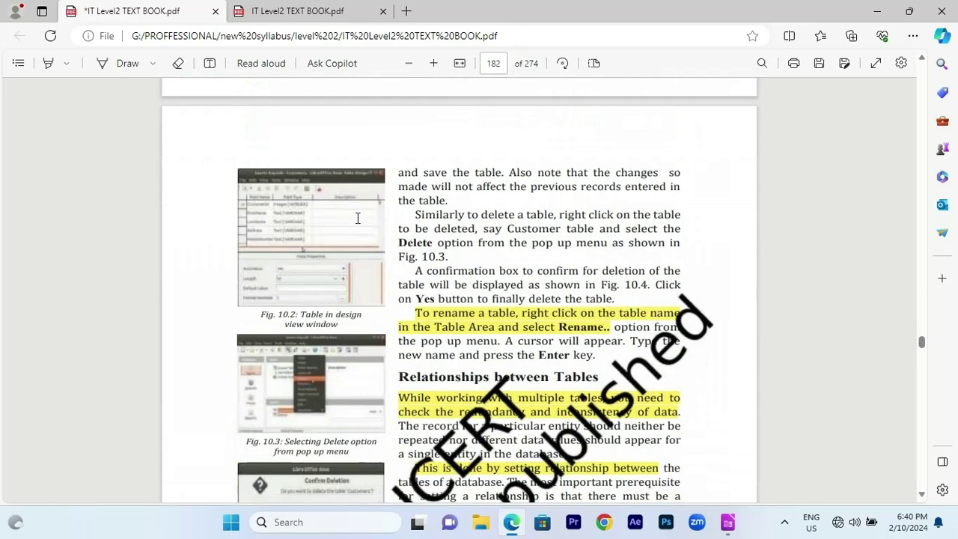
scroll(360, 220, down, 3)
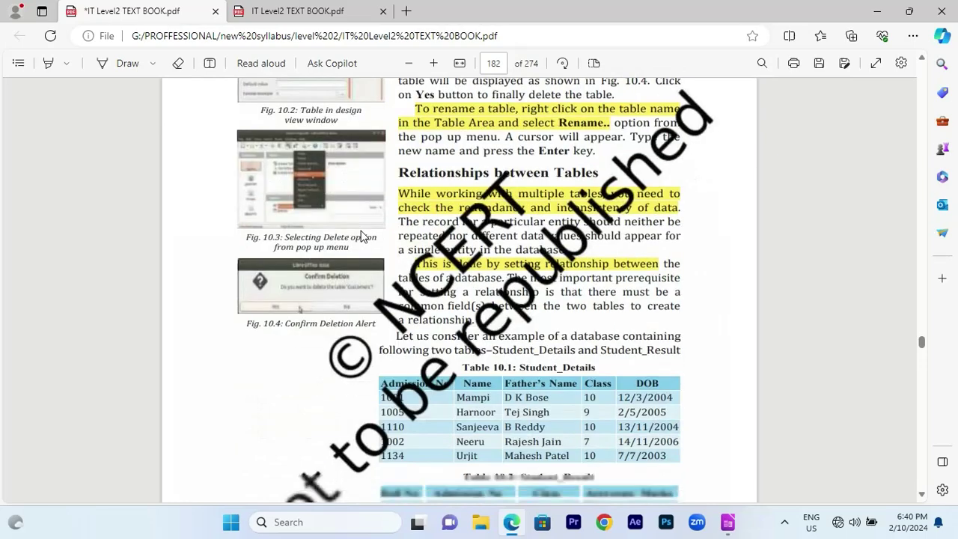
scroll(366, 223, down, 12)
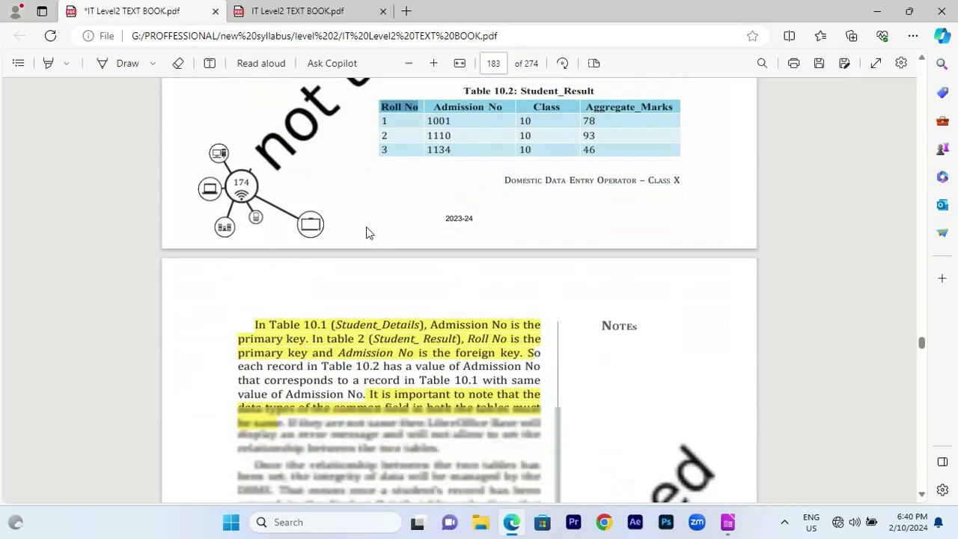
scroll(368, 225, down, 1)
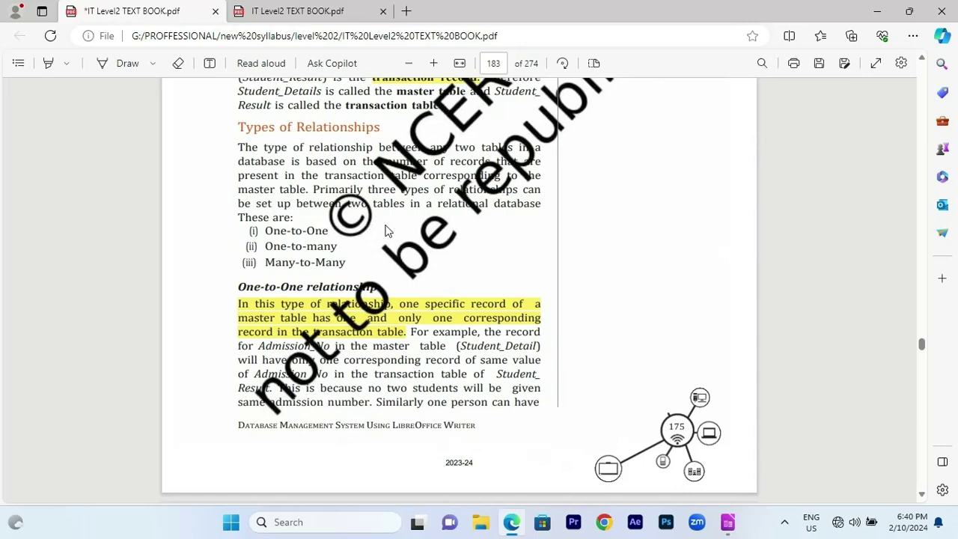
scroll(385, 230, down, 8)
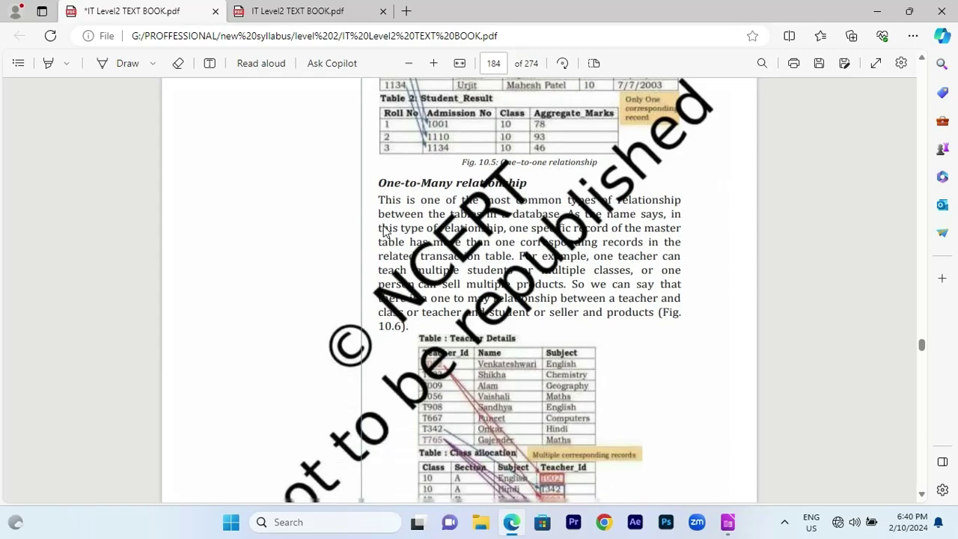
scroll(384, 230, down, 3)
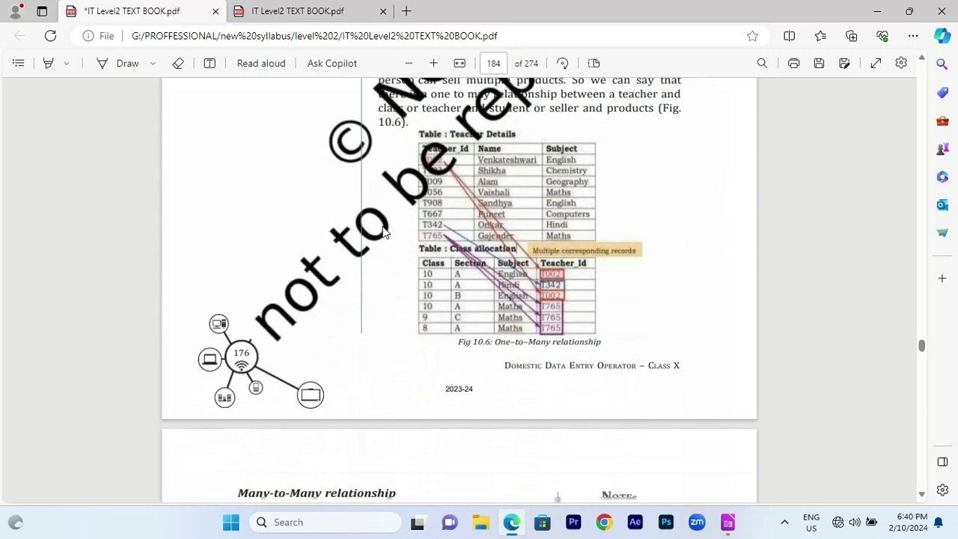